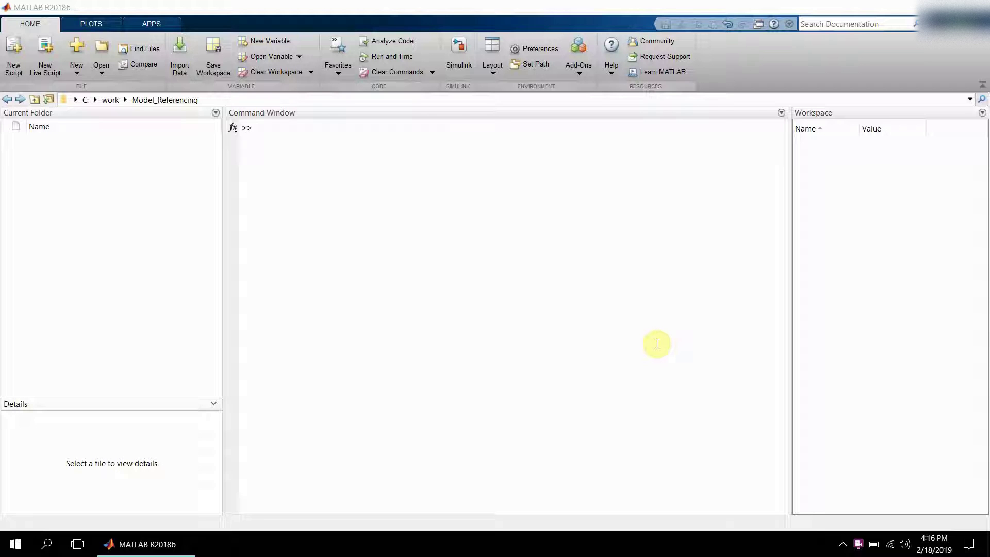
- Open the vdp model with the vdp command, place its Scope beside it, and simulate to 20 s
click(563, 281)
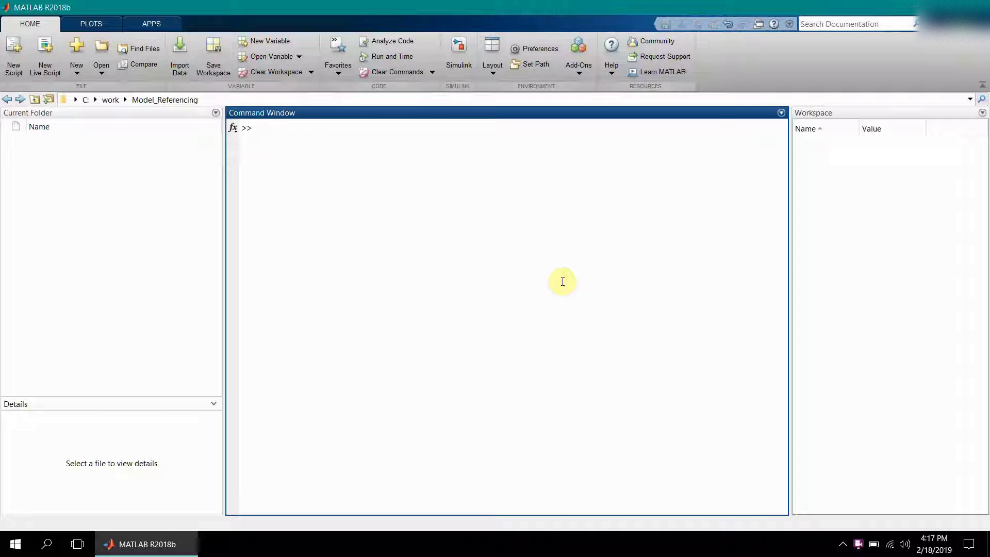
text(vdp)
key(Return)
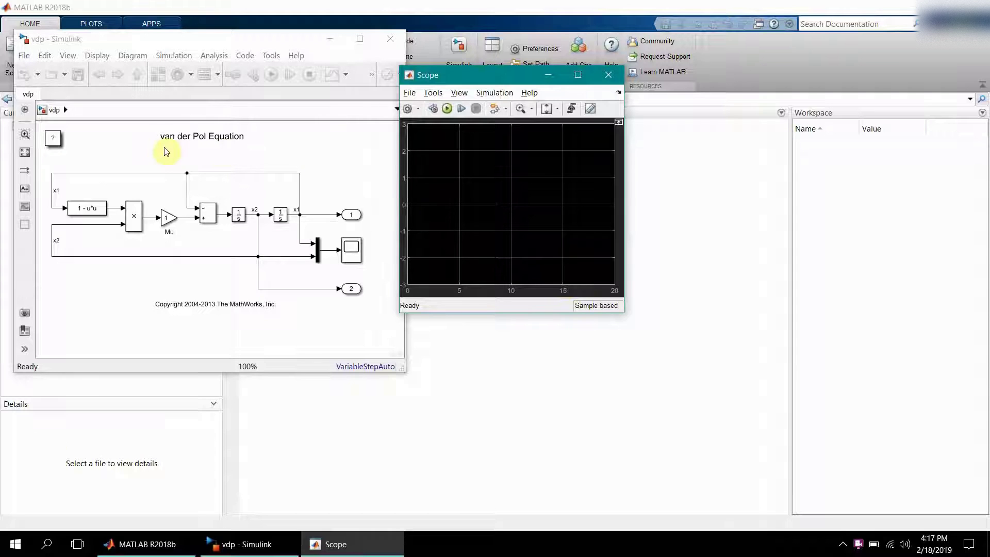
click(178, 137)
drag(478, 75, 686, 90)
drag(293, 41, 362, 28)
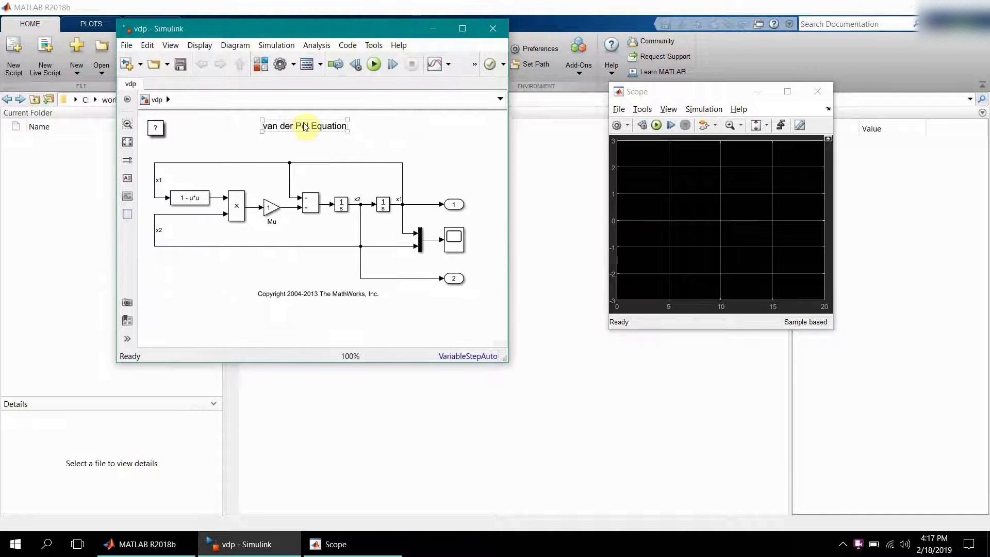
click(376, 68)
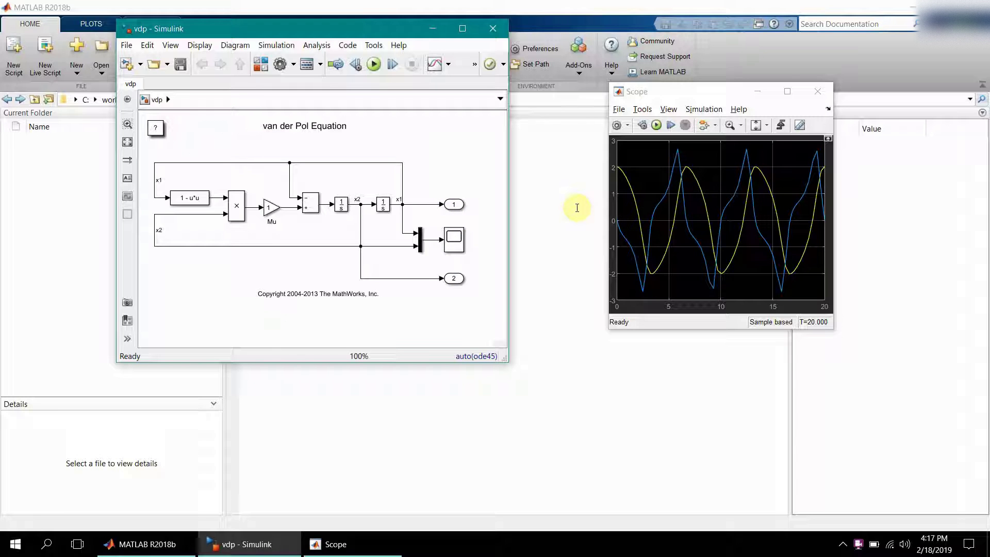
- Open the sf_abs rectifier model from the Command Window and simulate it
click(577, 207)
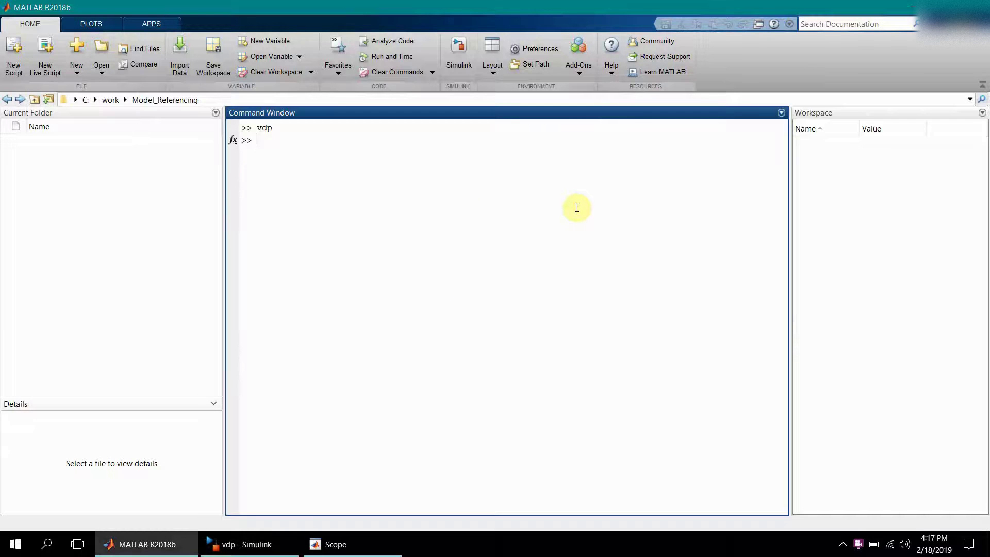
text(sfu)
key(BackSpace)
text(_)
key(Tab)
key(Return)
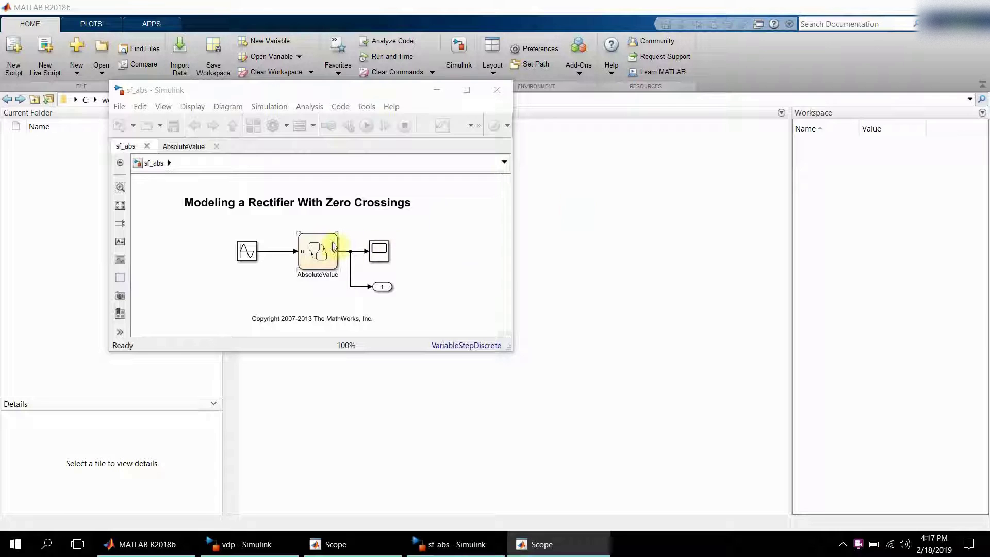
click(369, 122)
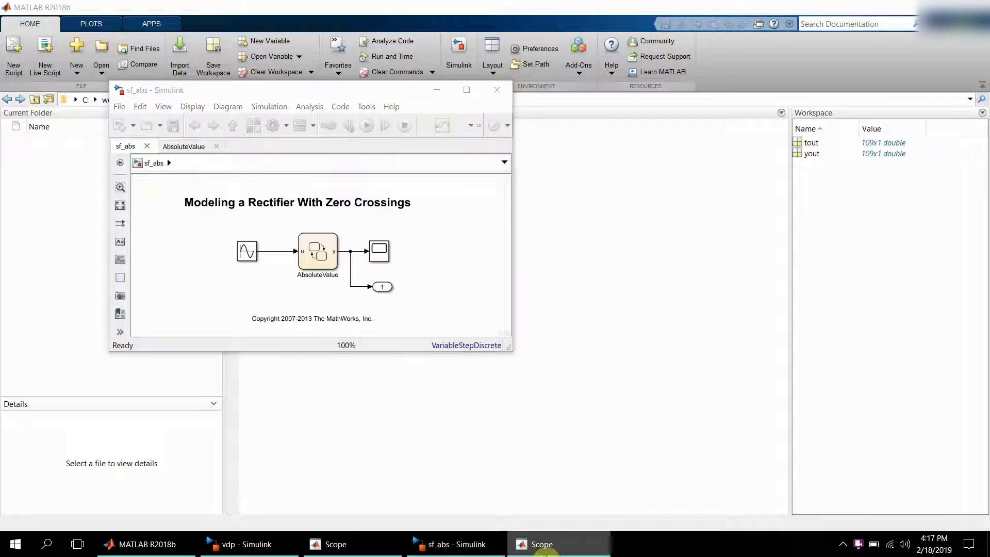
- Bring the off-screen sf_abs Scope window into view next to the Workspace panel
click(552, 548)
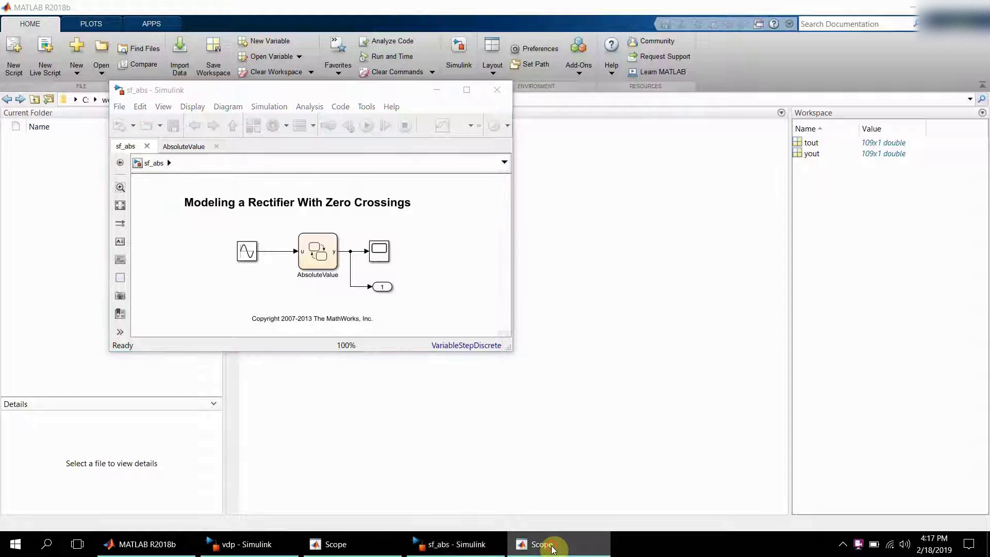
click(552, 548)
click(552, 547)
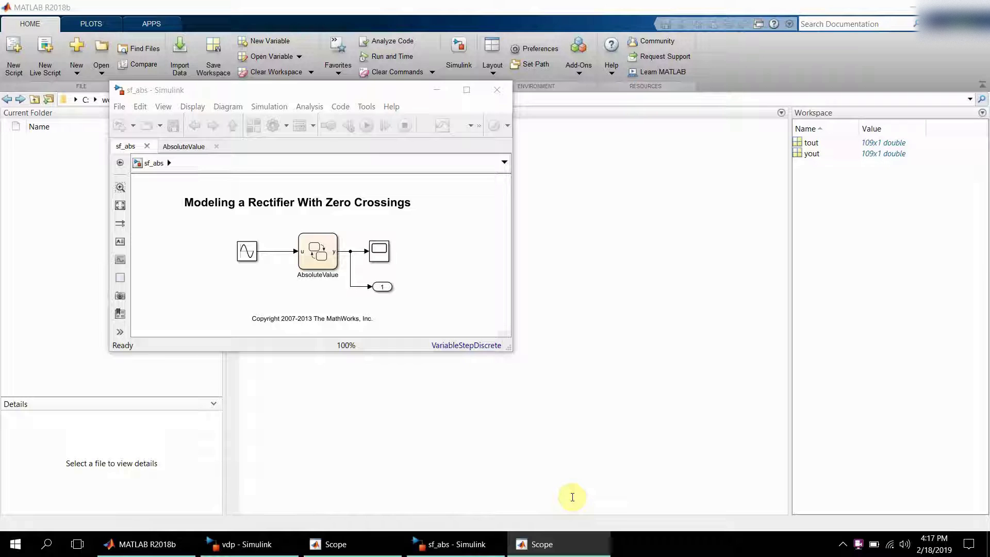
key(alt+space)
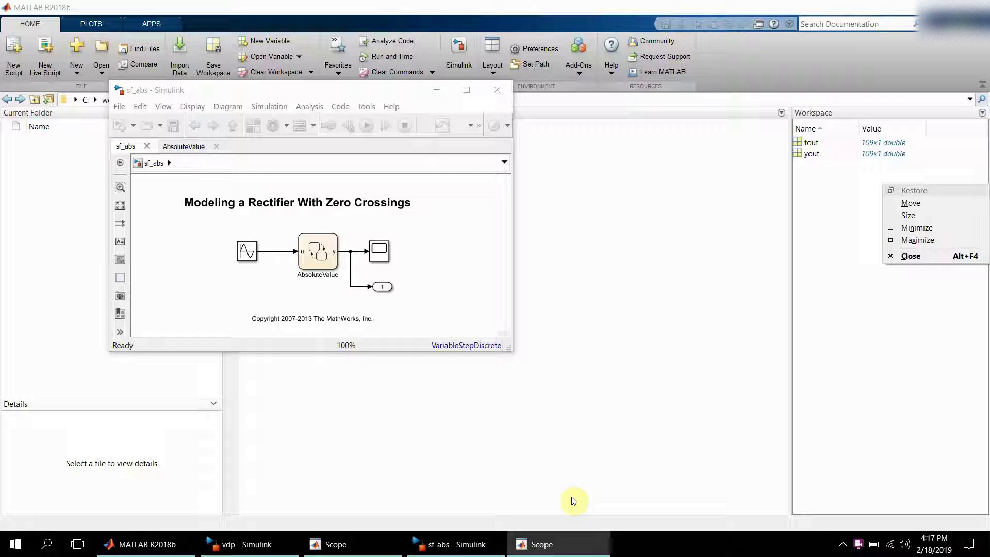
key(m)
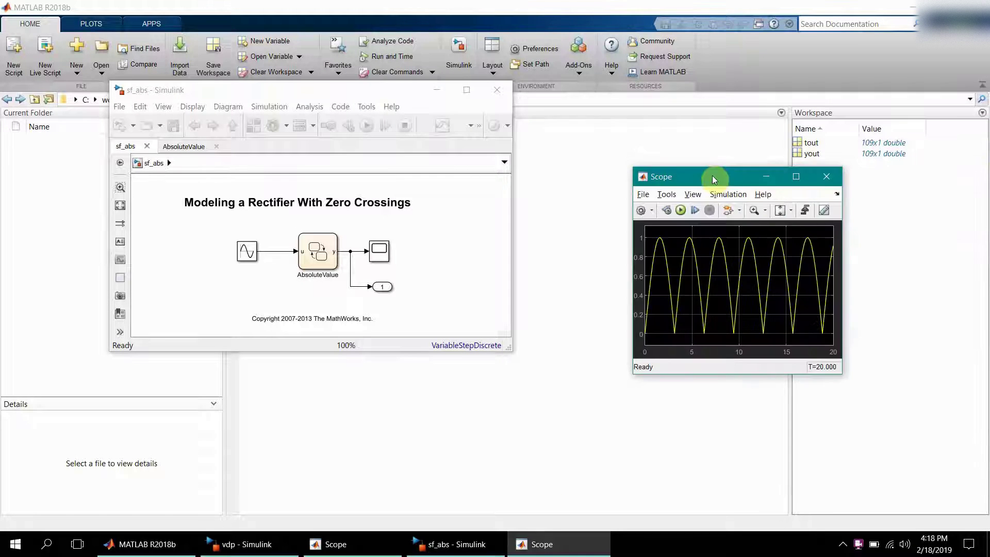
click(592, 154)
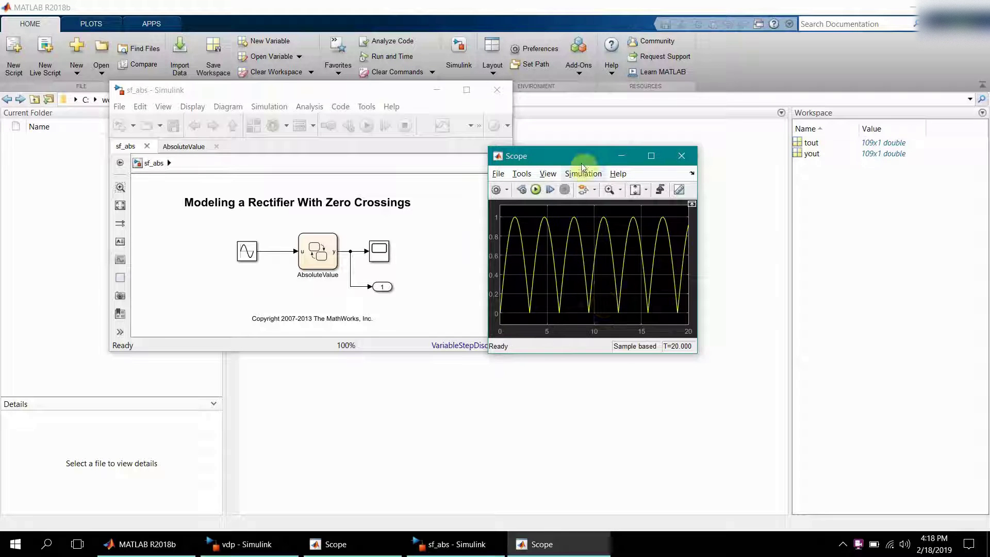
drag(580, 159, 664, 141)
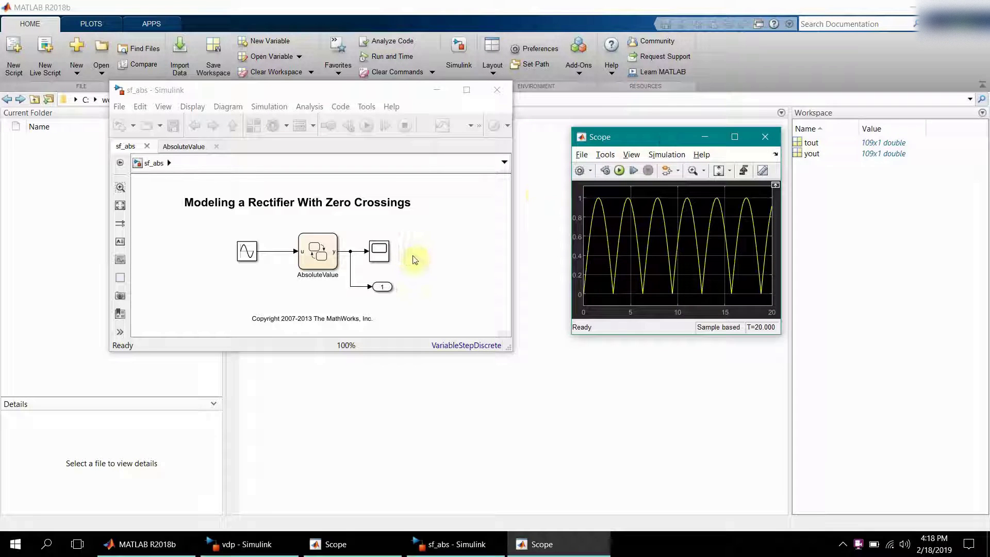
- Tile the vdp and sf_abs models and both Scopes, then bring up the Simulink Start Page
click(375, 539)
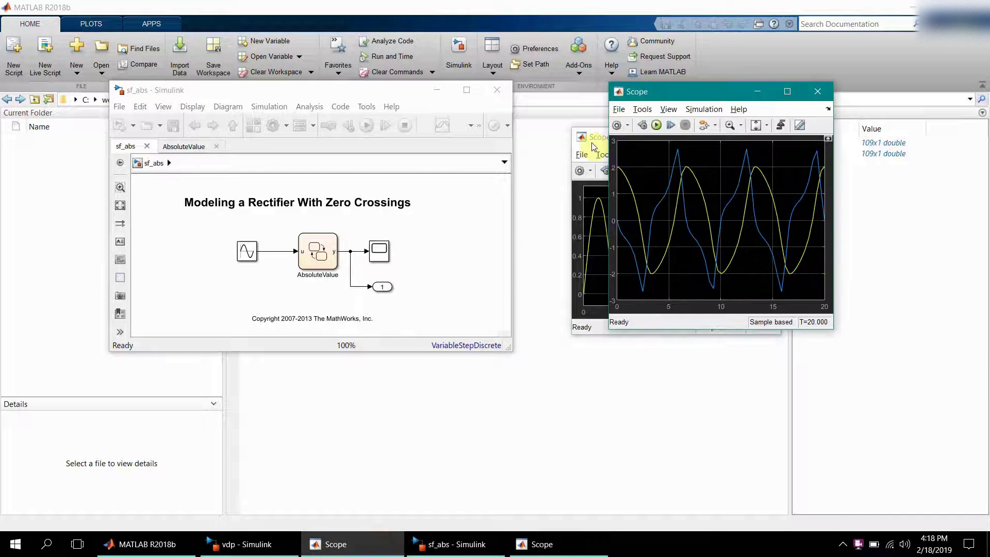
drag(602, 138, 635, 320)
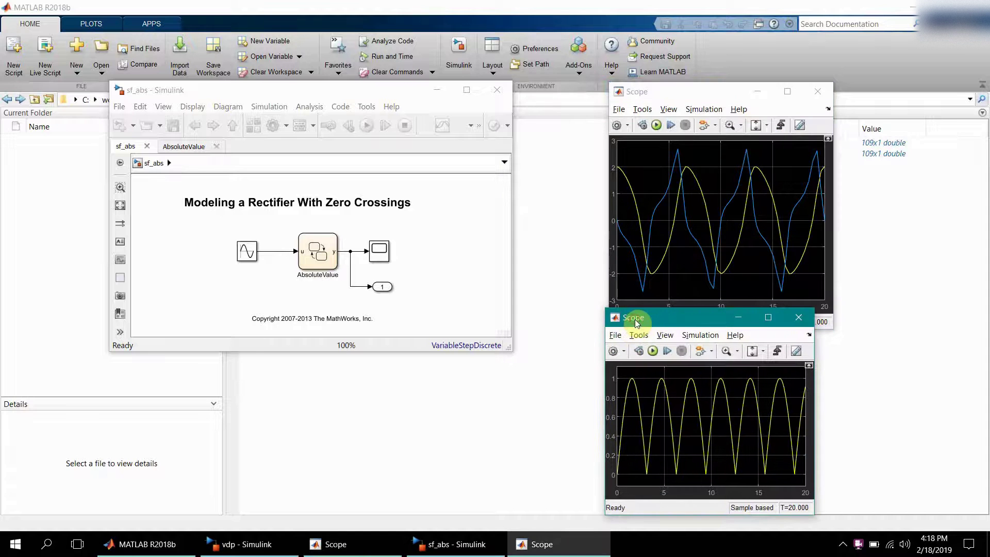
click(722, 94)
drag(722, 95, 719, 35)
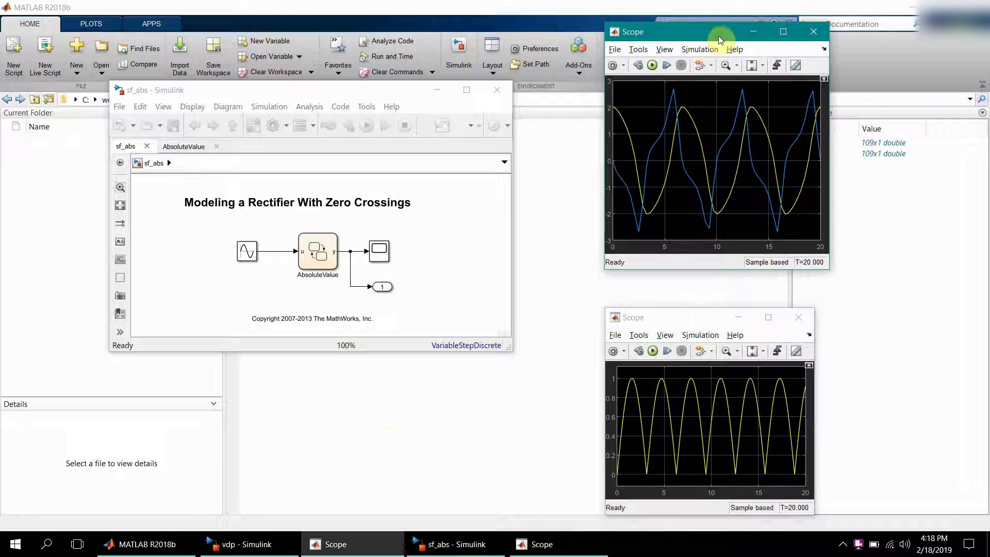
click(272, 547)
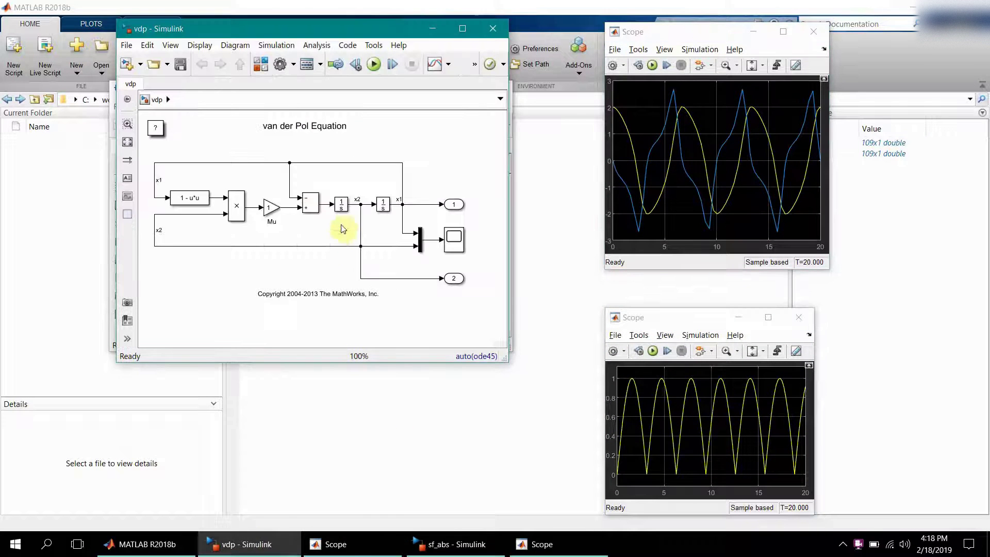
click(439, 544)
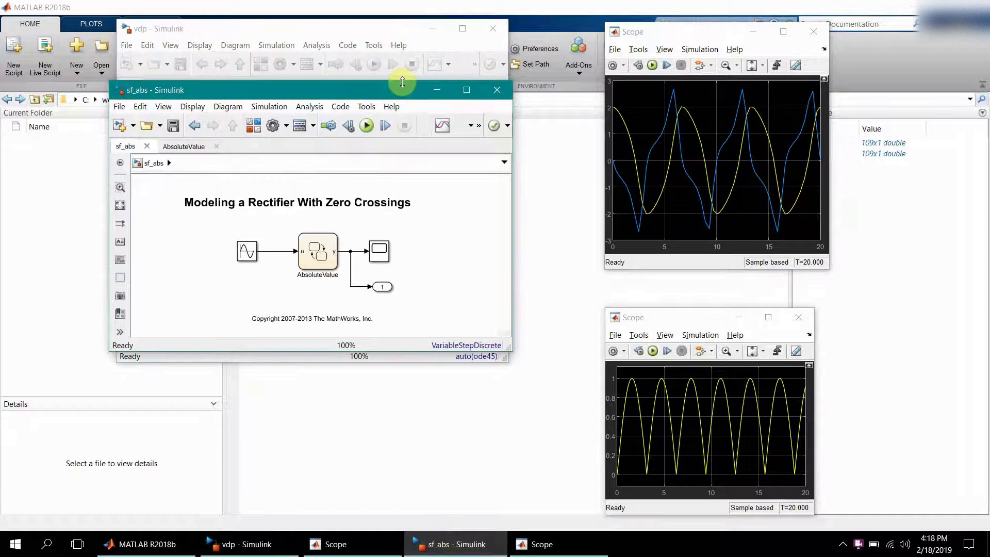
drag(404, 82, 366, 210)
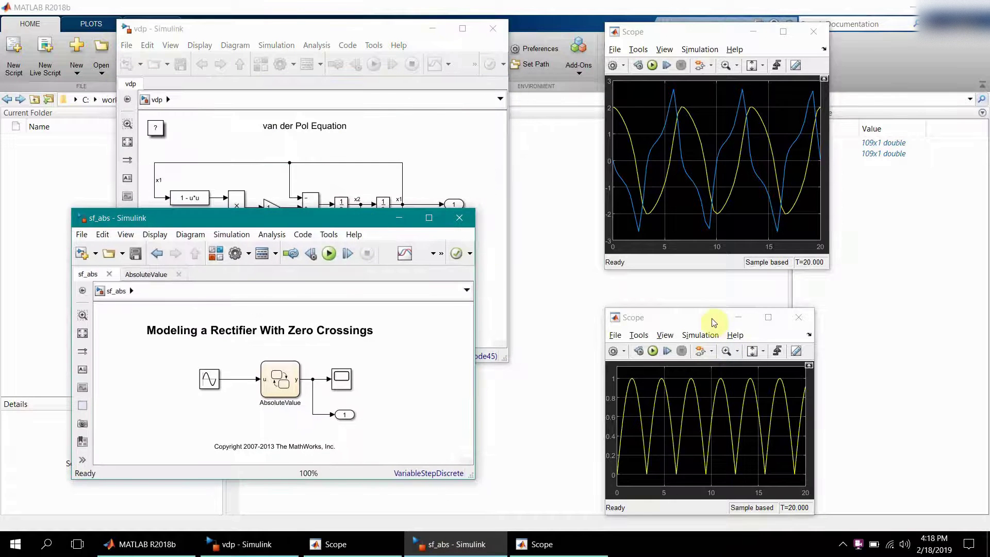
drag(707, 316, 718, 273)
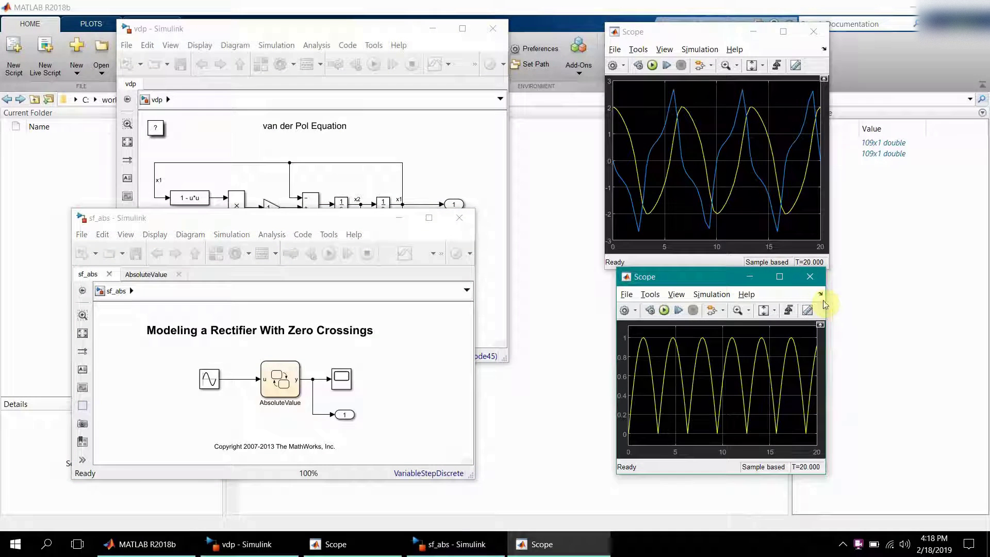
drag(825, 302, 854, 306)
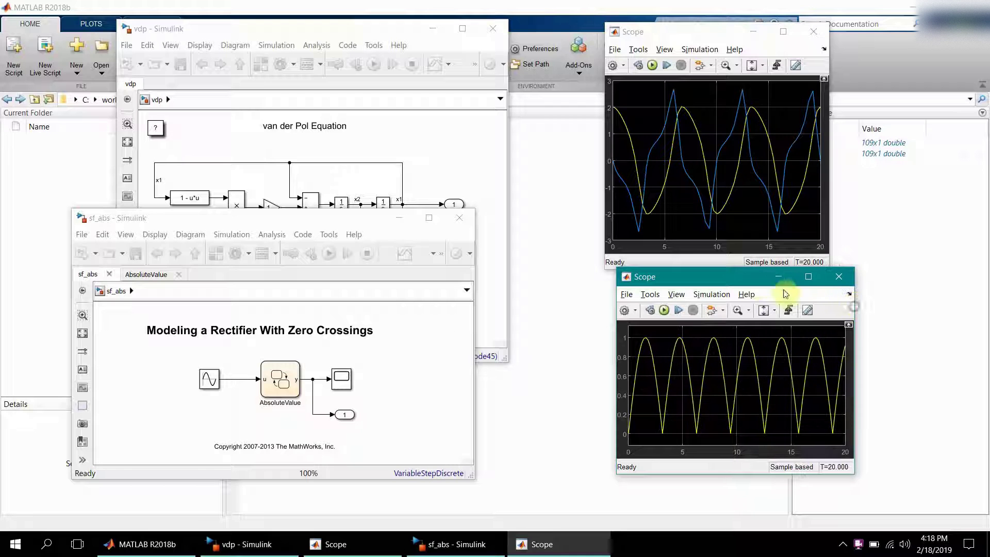
drag(751, 280, 737, 289)
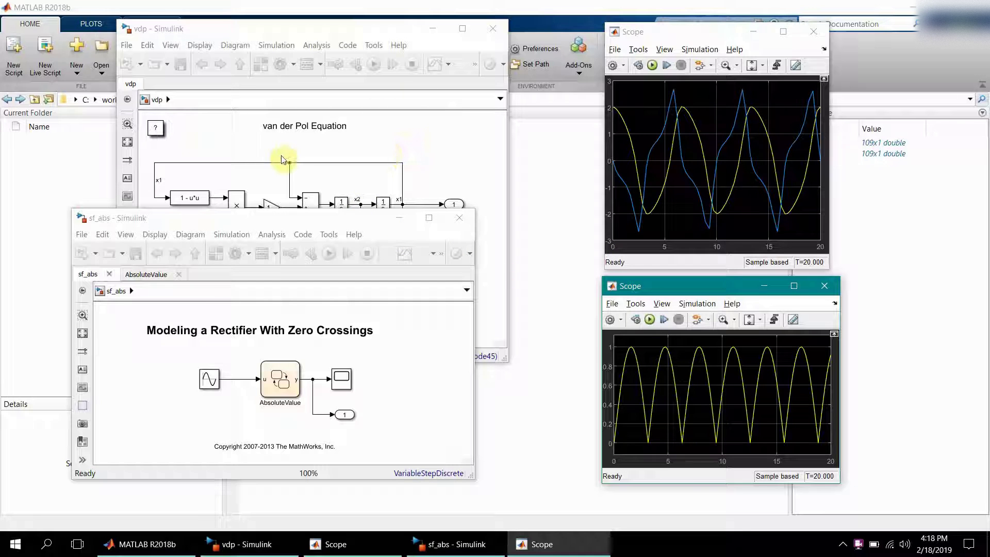
click(561, 166)
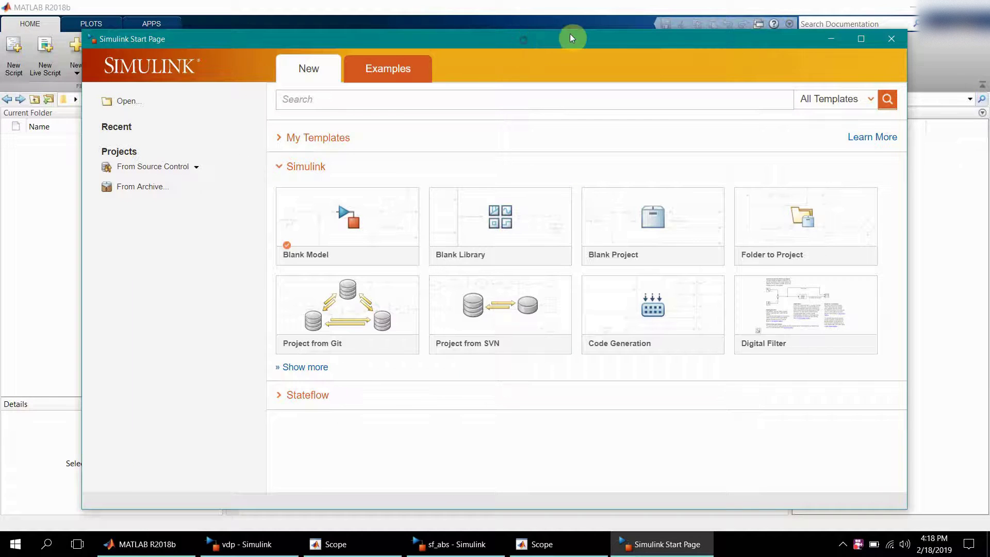
- Create a new blank Simulink model from the Start Page
drag(523, 40, 572, 33)
click(406, 219)
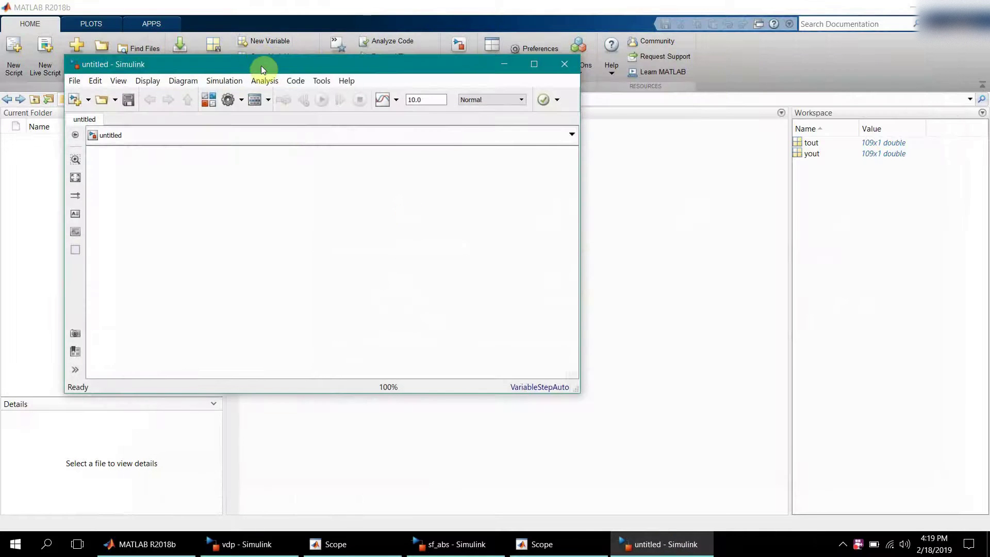
drag(260, 66, 503, 110)
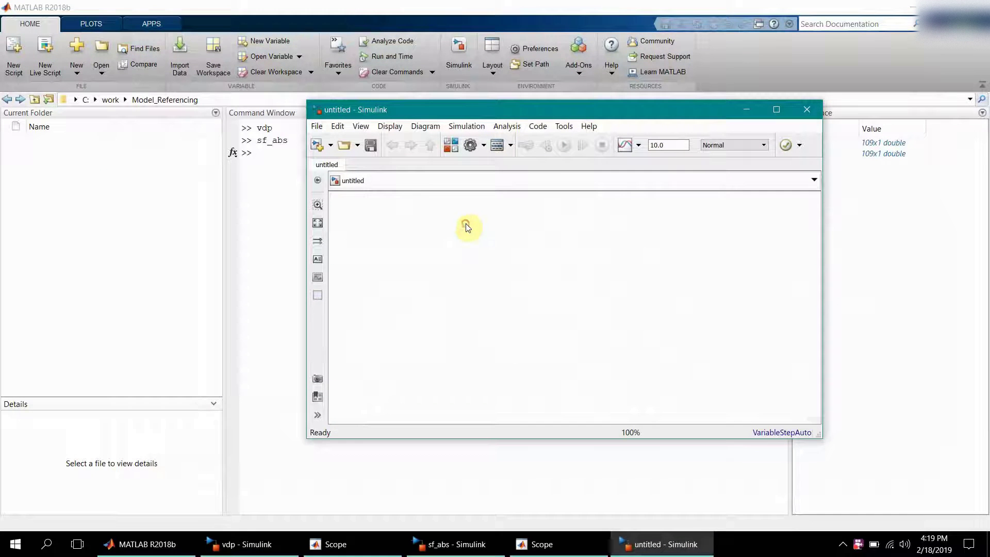
- Insert a Model block referencing vdp, showing outputs Out1 and Out2
double_click(465, 224)
text(Model)
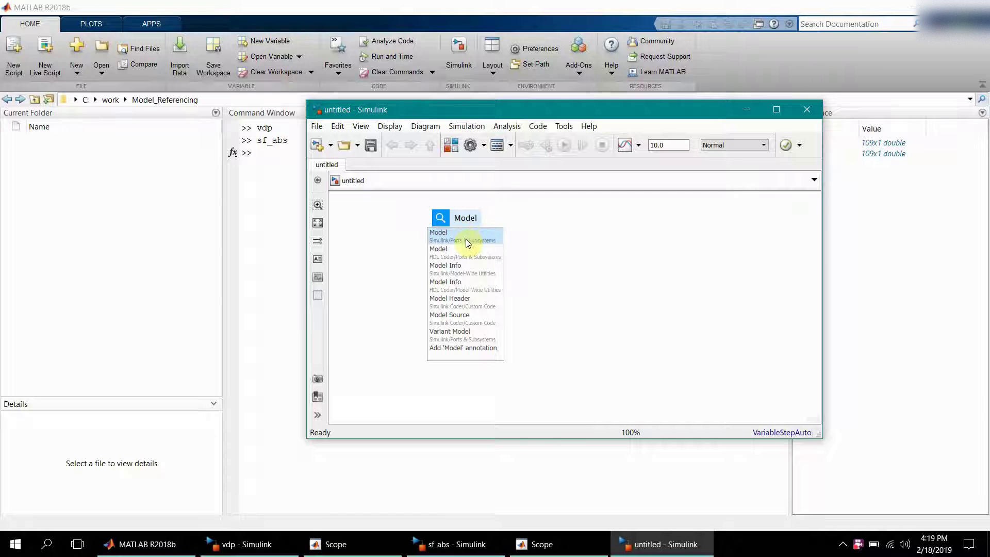
click(465, 239)
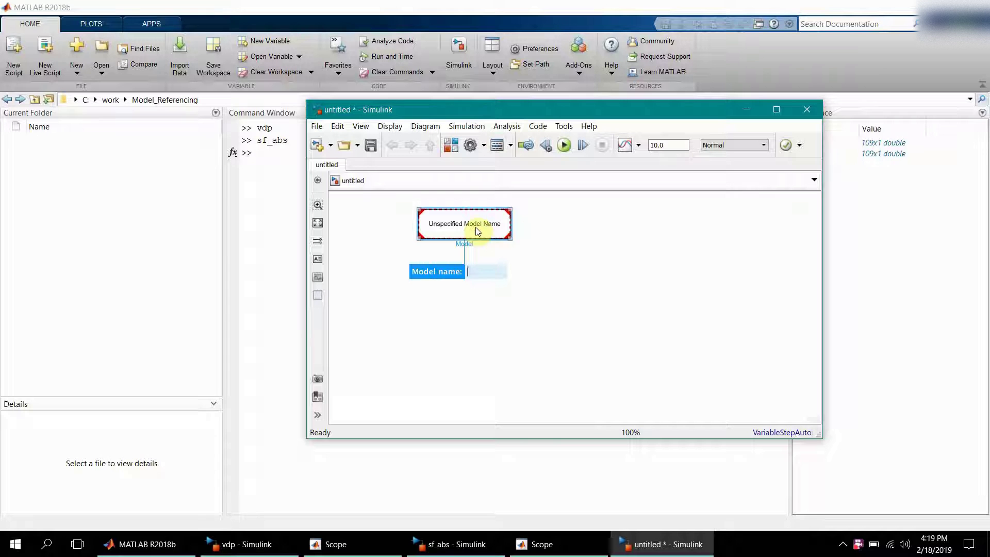
click(471, 270)
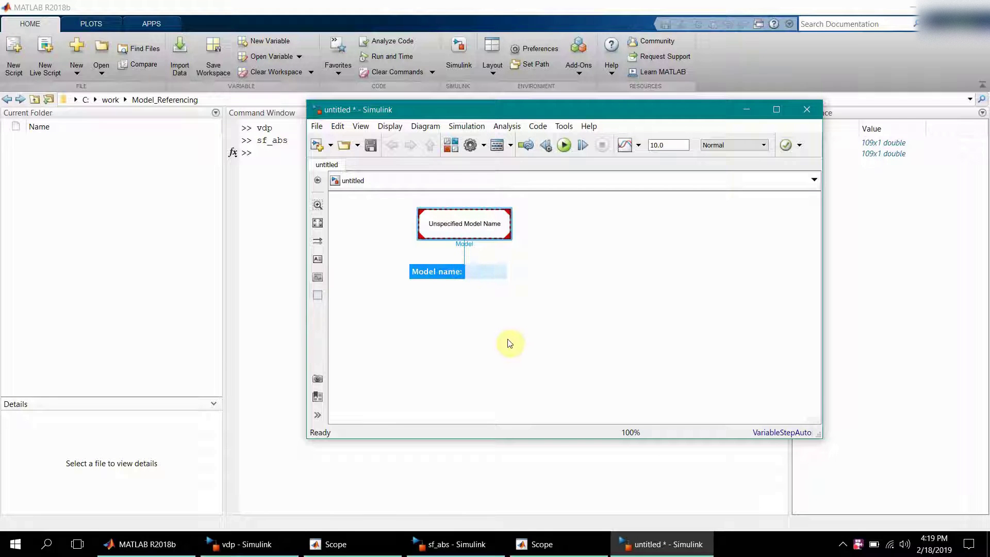
text(vdp)
key(Return)
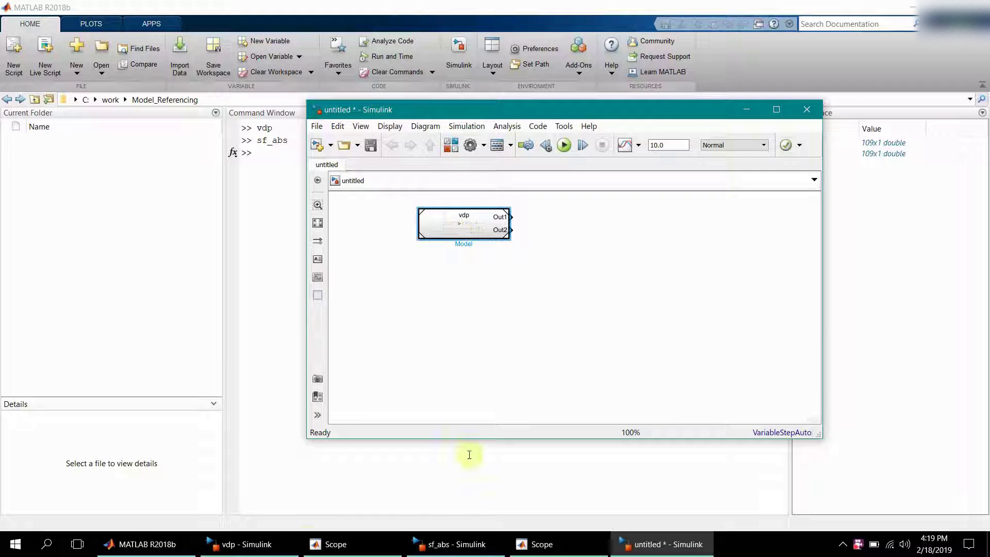
- Move the untitled model window right and open the referenced vdp model from its block
click(277, 545)
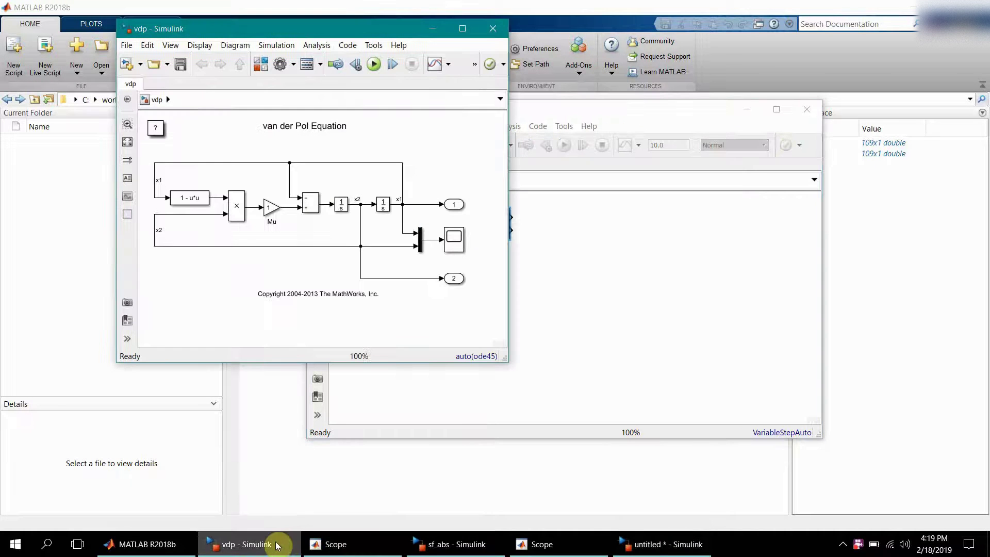
click(581, 300)
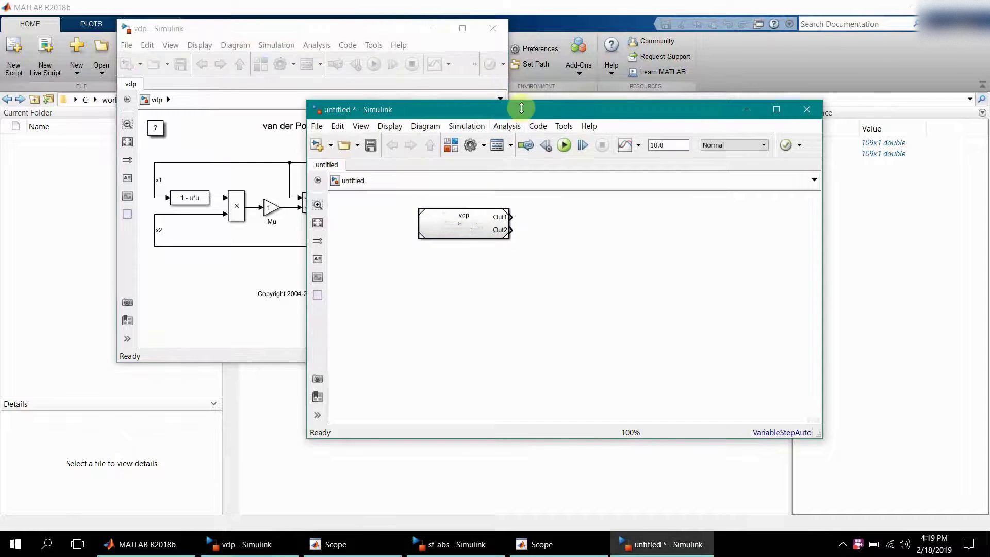
drag(521, 111, 668, 107)
click(603, 227)
double_click(603, 227)
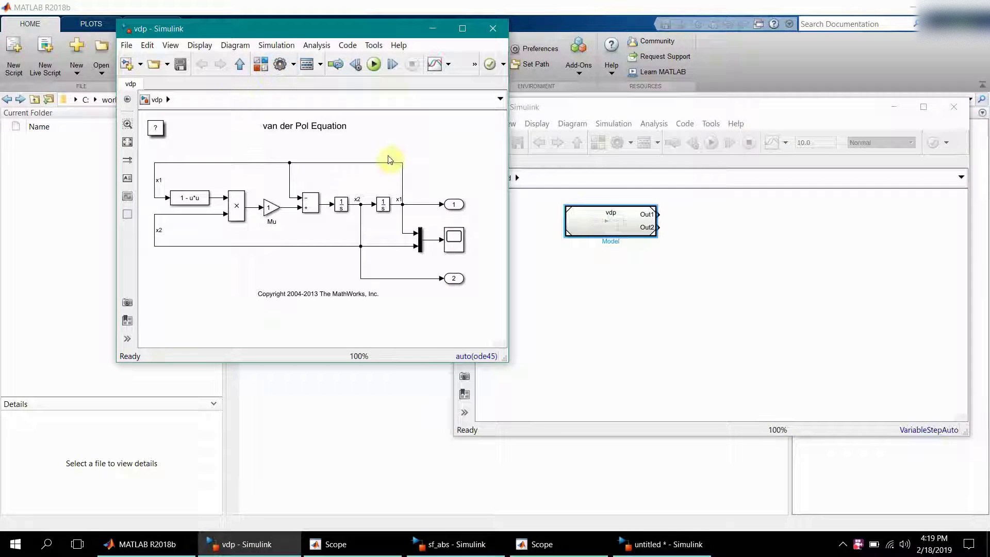
- Add a second Model block referencing sf_abs, aligned under the vdp block
click(623, 323)
text(Model)
key(Return)
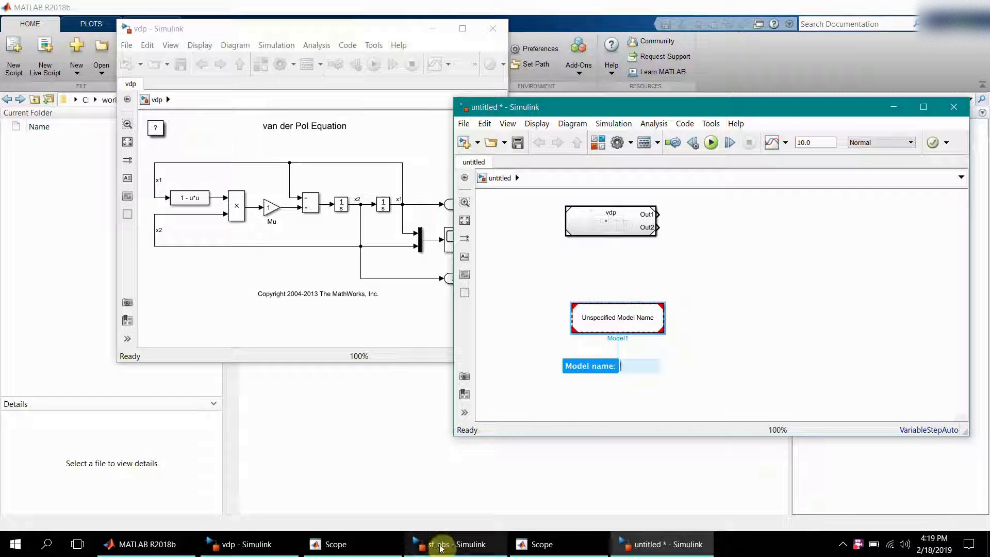
text(sf_abs)
key(Return)
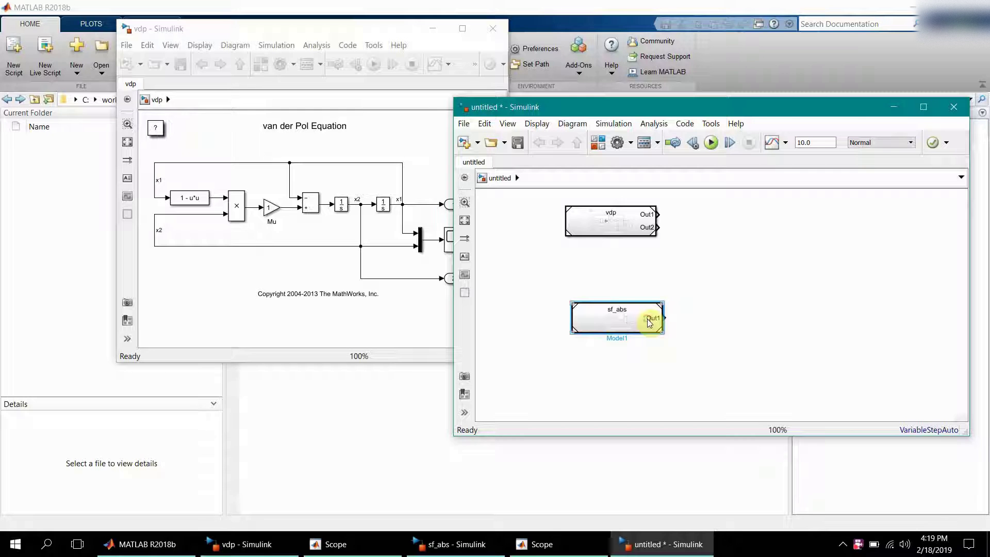
drag(648, 318, 642, 315)
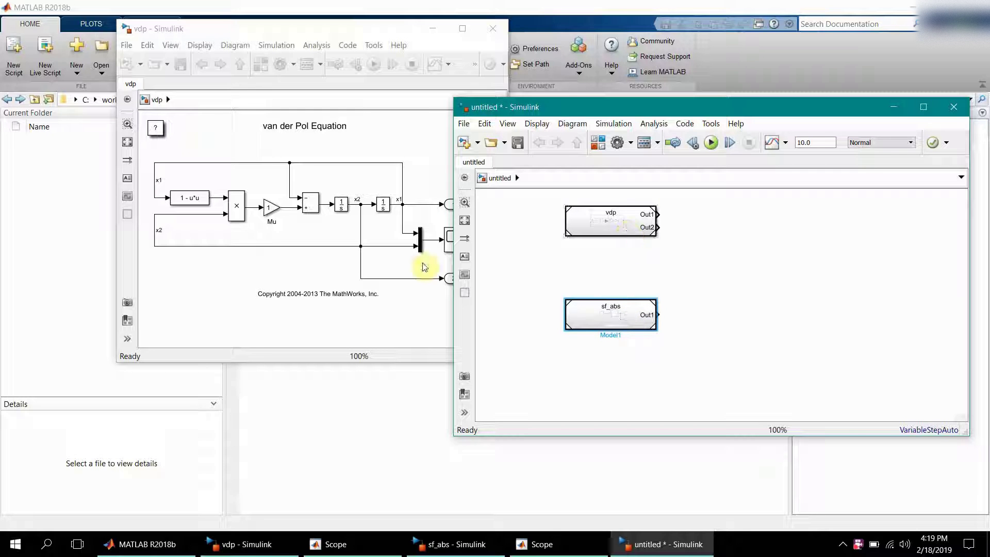
click(625, 311)
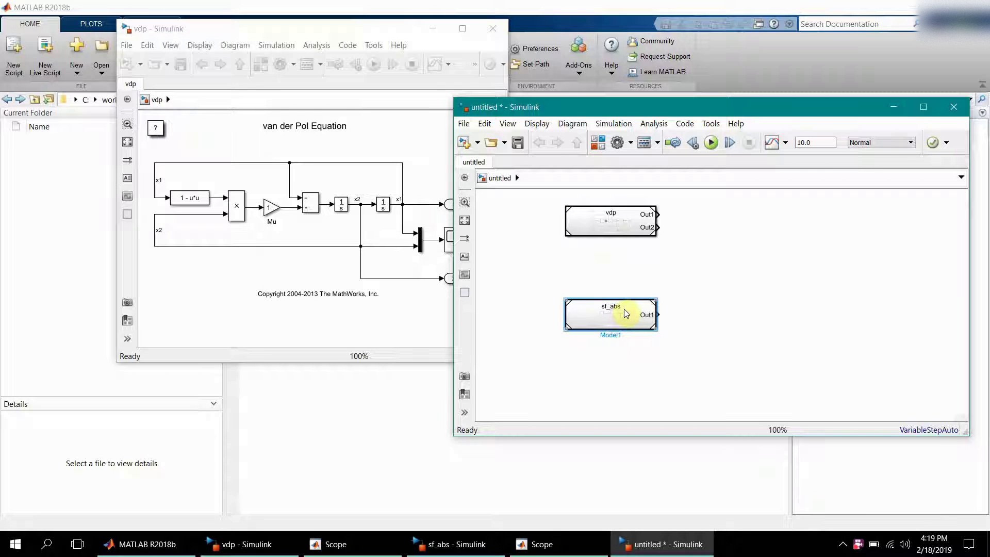
double_click(623, 309)
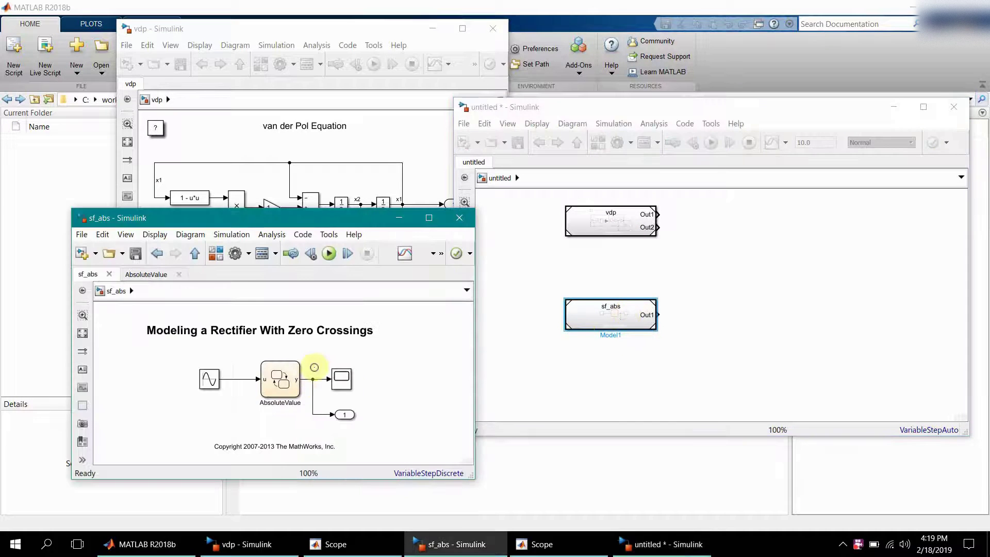
- Place a Scope block to the right of the Model blocks
double_click(781, 257)
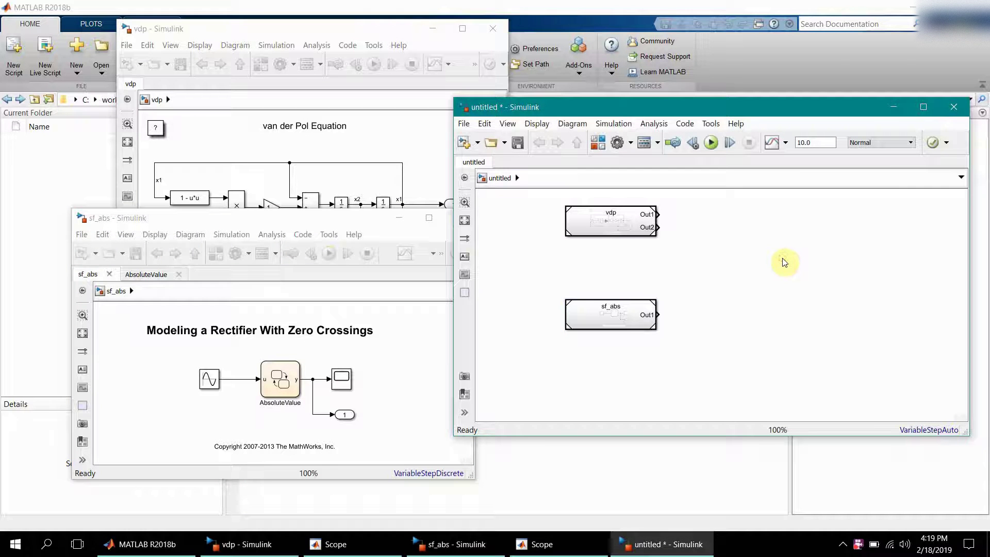
text(scop)
key(Return)
- Give the Scope three inputs and connect vdp Out1, Out2 and sf_abs Out1 to them
drag(792, 271, 817, 365)
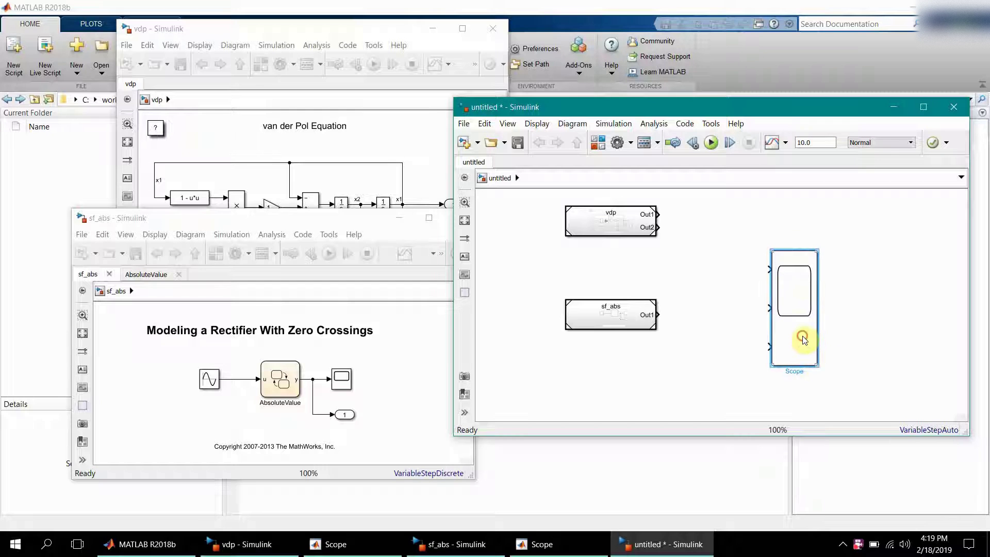
drag(802, 311, 799, 278)
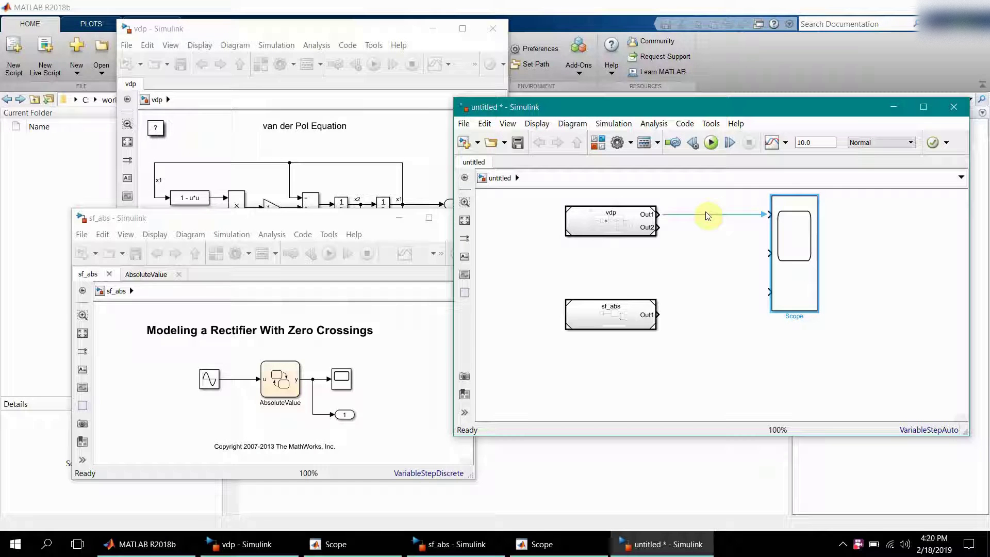
click(639, 228)
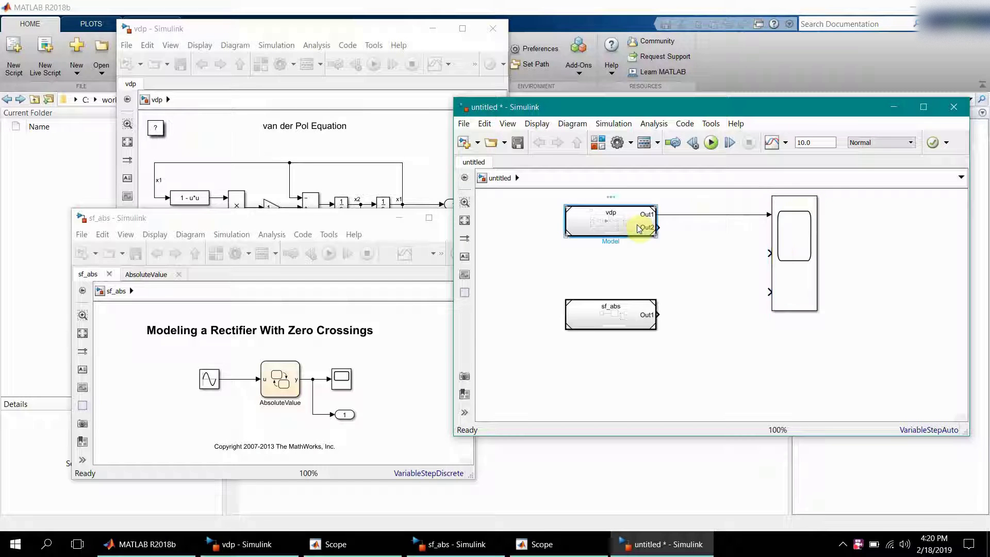
shift+click(813, 254)
click(813, 250)
click(605, 320)
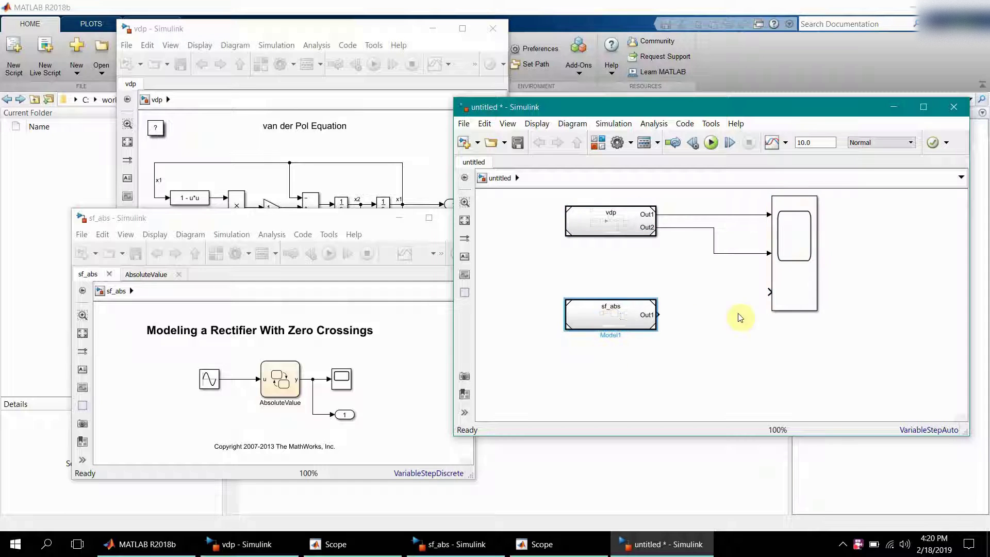
ctrl+click(794, 296)
- Nudge the Scope block down and open its empty plot window
drag(794, 297, 796, 303)
double_click(794, 301)
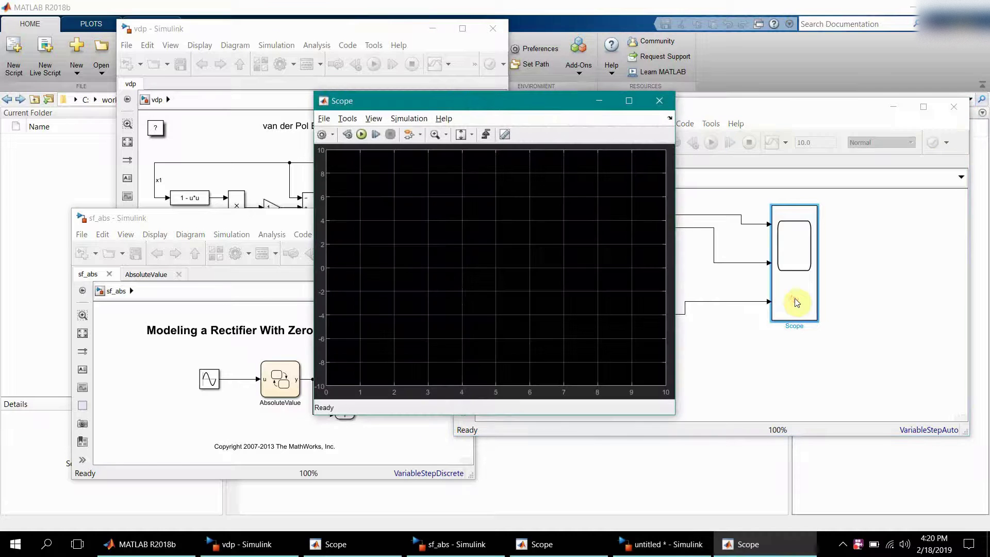
drag(558, 101, 365, 89)
click(901, 253)
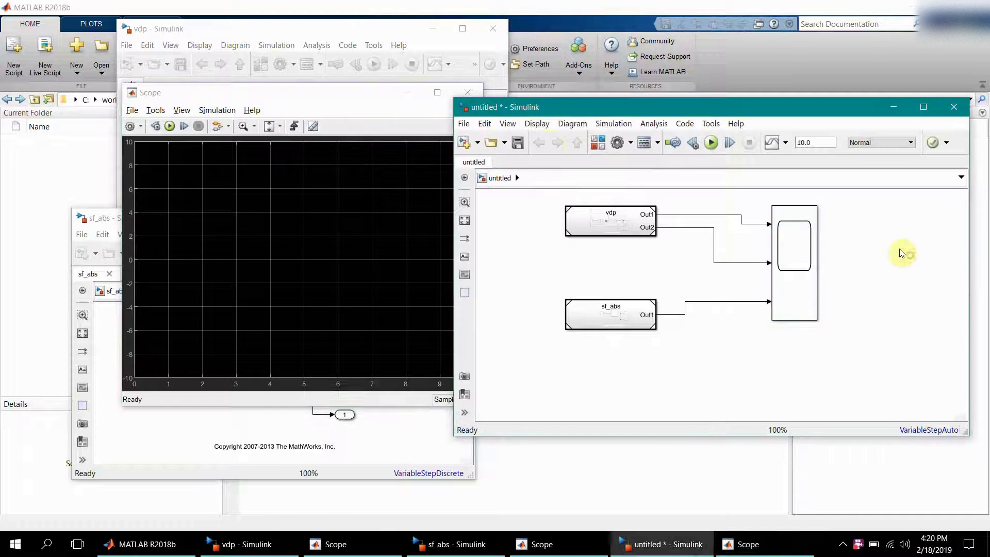
- Save the model as ModeReferencing.slx in the Model_Referencing folder
click(518, 147)
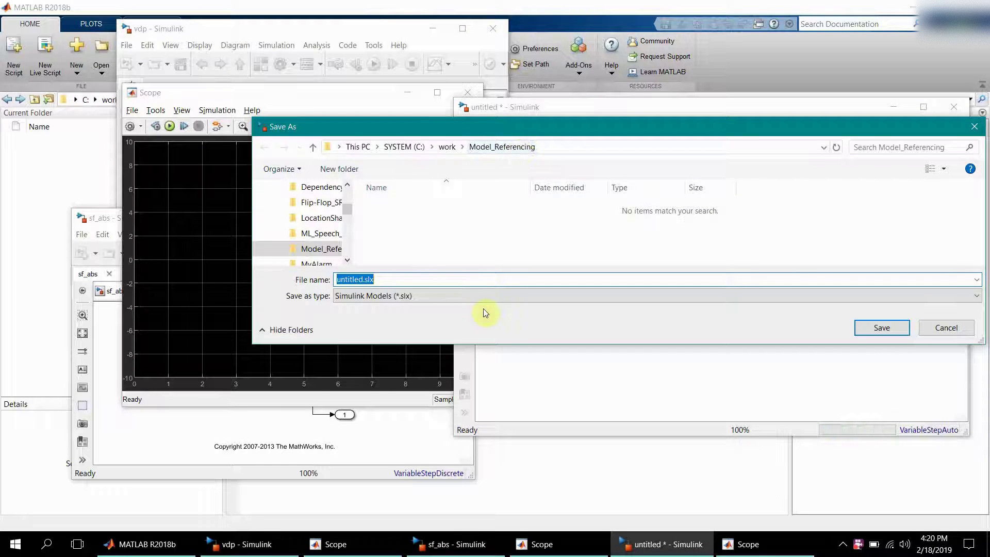
text(ModeReferencing)
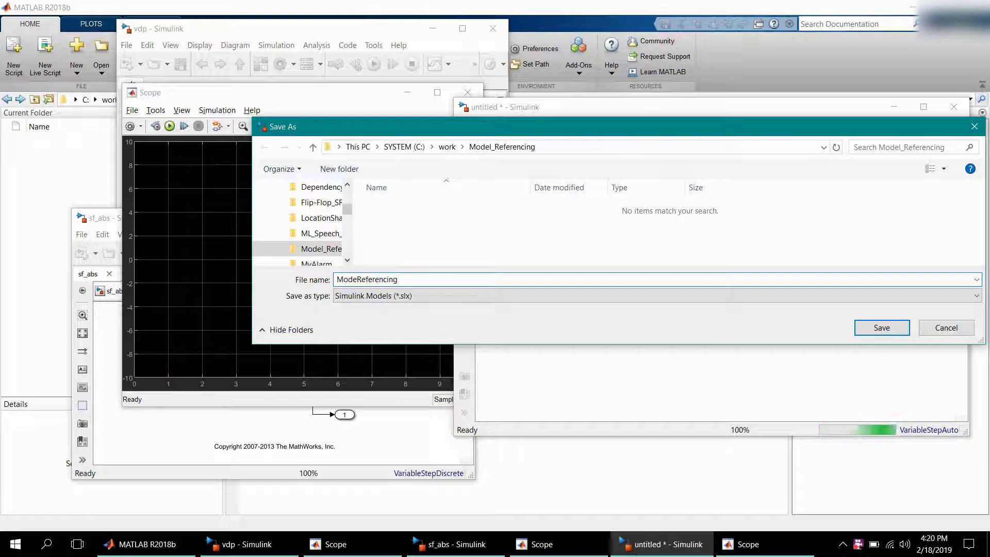
key(Return)
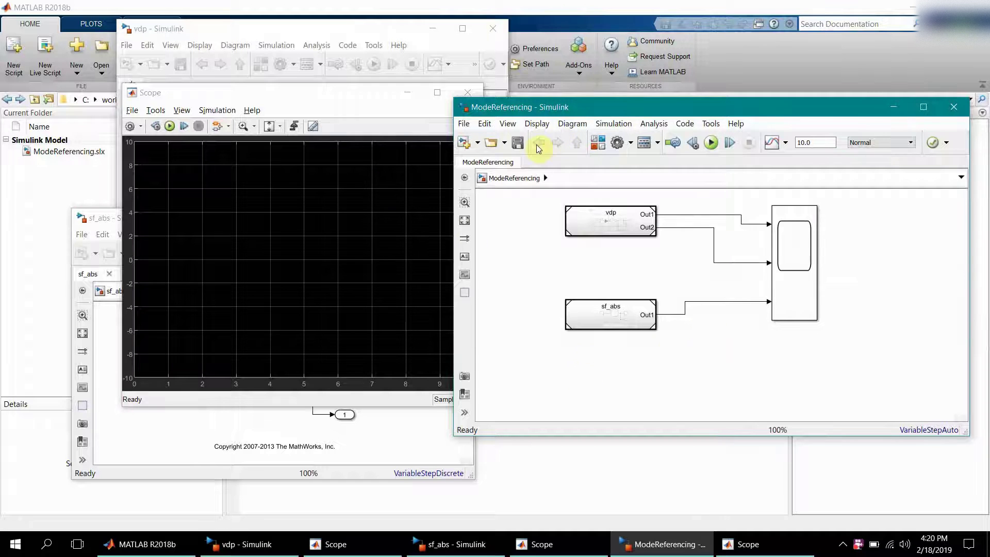
- Run ModeReferencing to 10 s and compare its Scope with the vdp and sf_abs Scopes
click(712, 143)
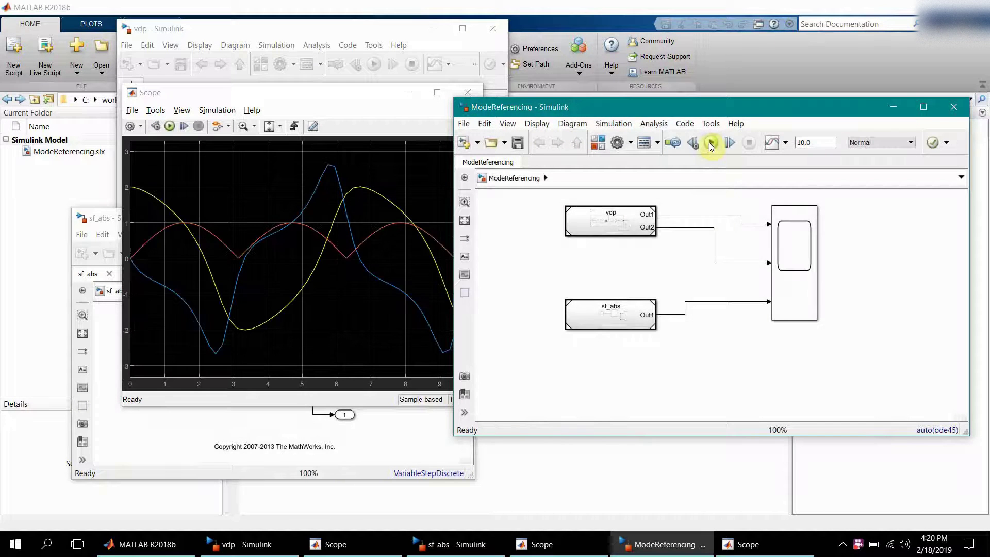
drag(375, 92, 295, 103)
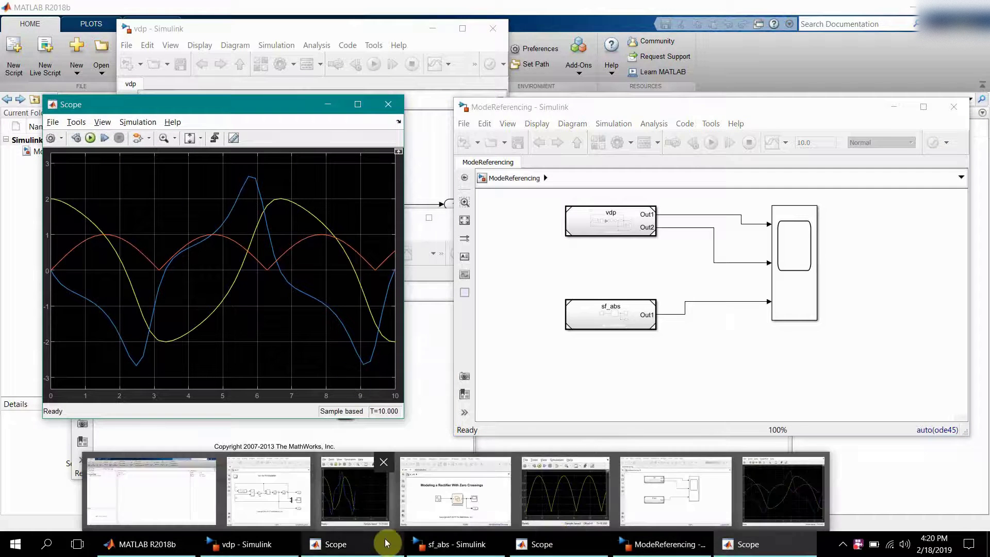
click(376, 539)
click(566, 551)
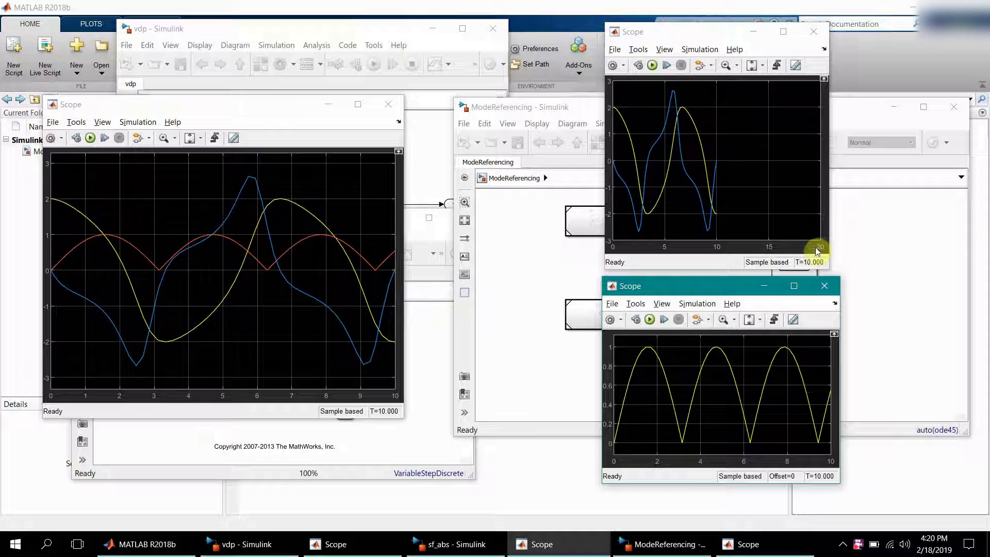
- Set the stop time to 20, re-run ModeReferencing, and check each Scope window
click(861, 245)
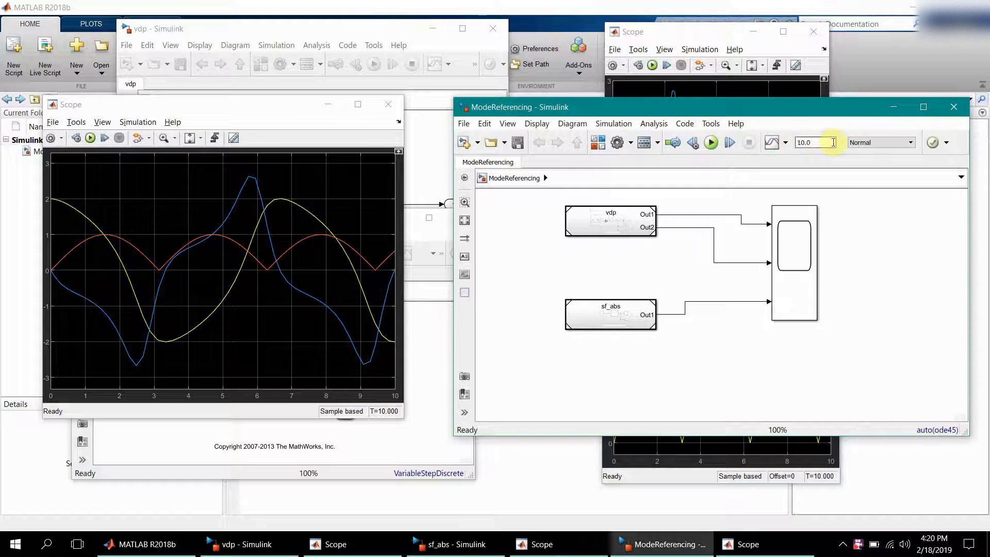
text(20)
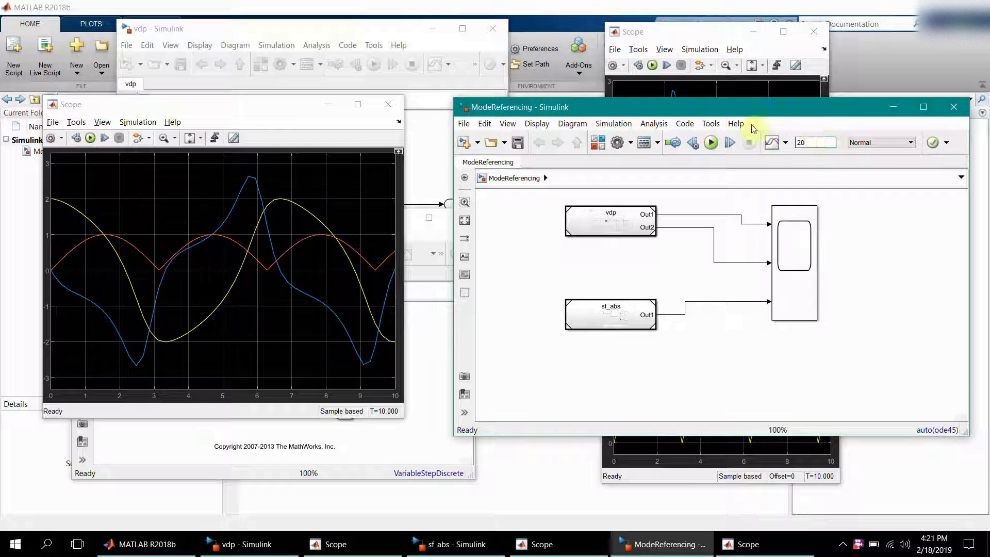
click(711, 143)
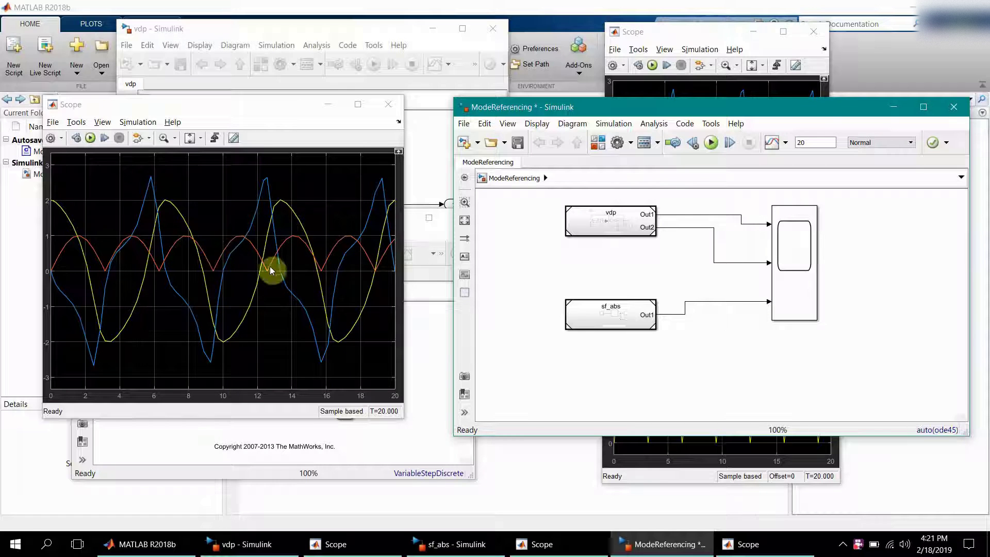
click(538, 541)
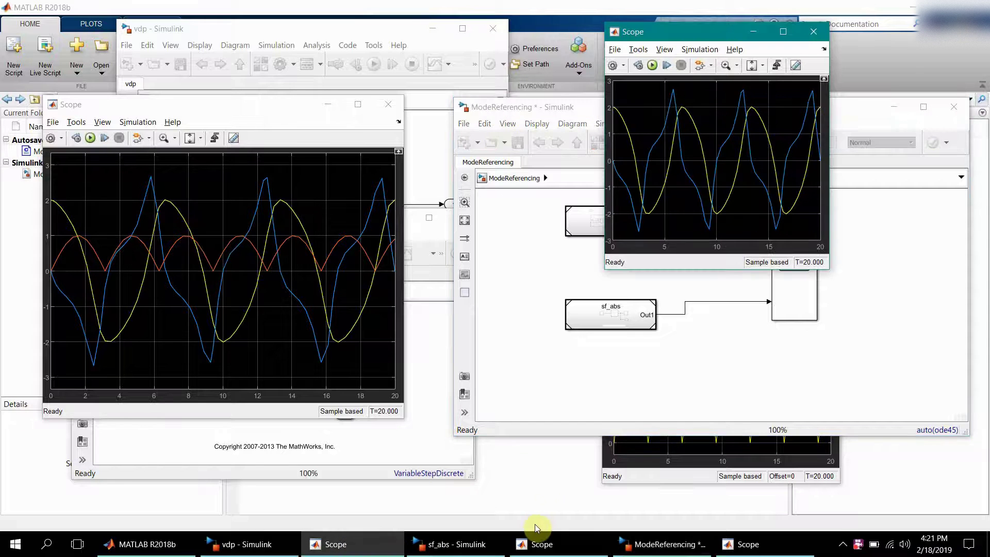
click(541, 536)
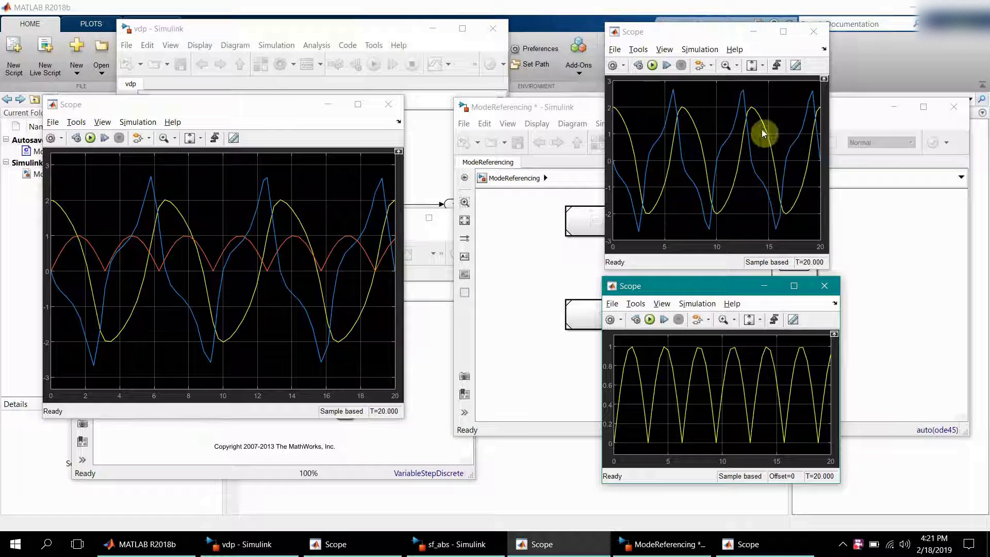
- Move the Scope right and insert an Add block in front of it
click(514, 257)
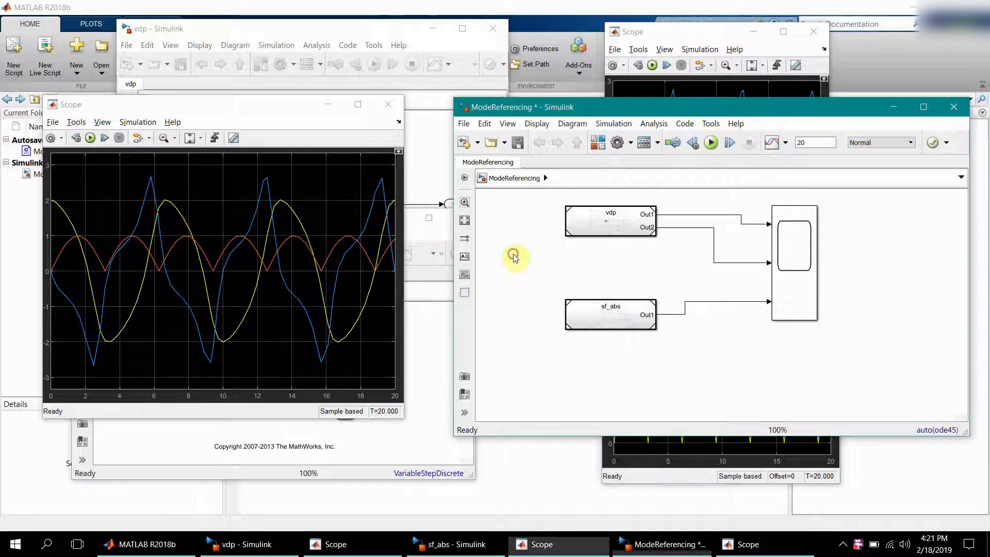
click(816, 287)
drag(813, 285, 866, 288)
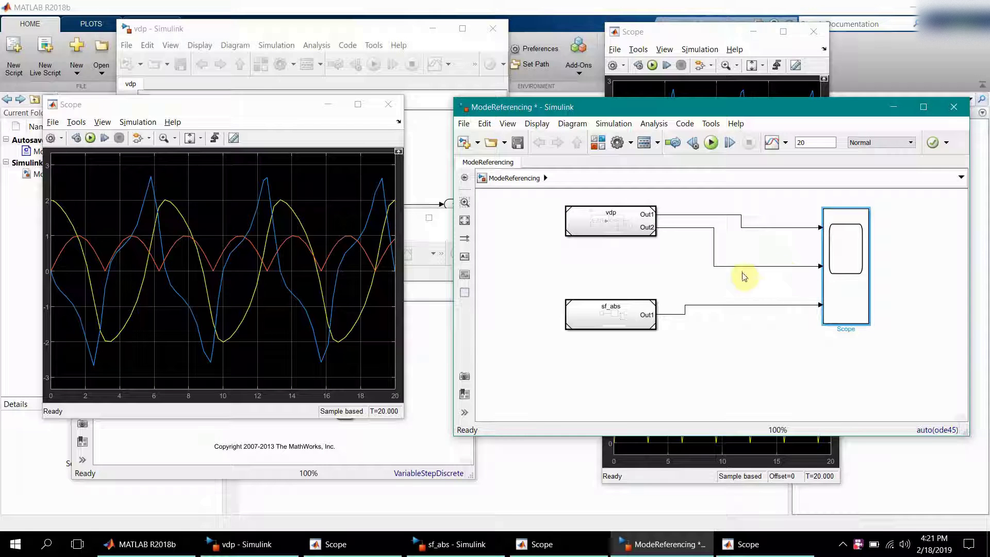
click(729, 295)
double_click(728, 294)
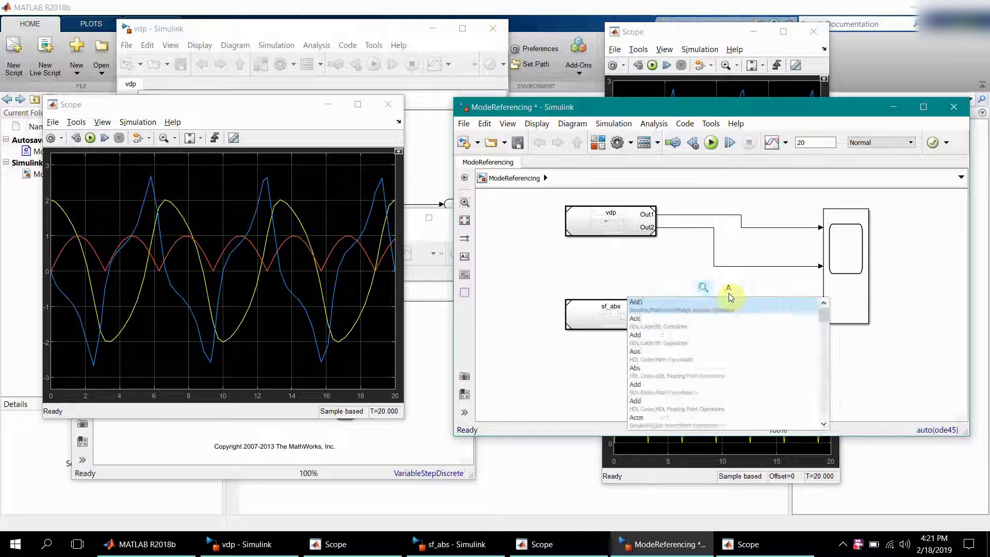
text(Add)
key(Return)
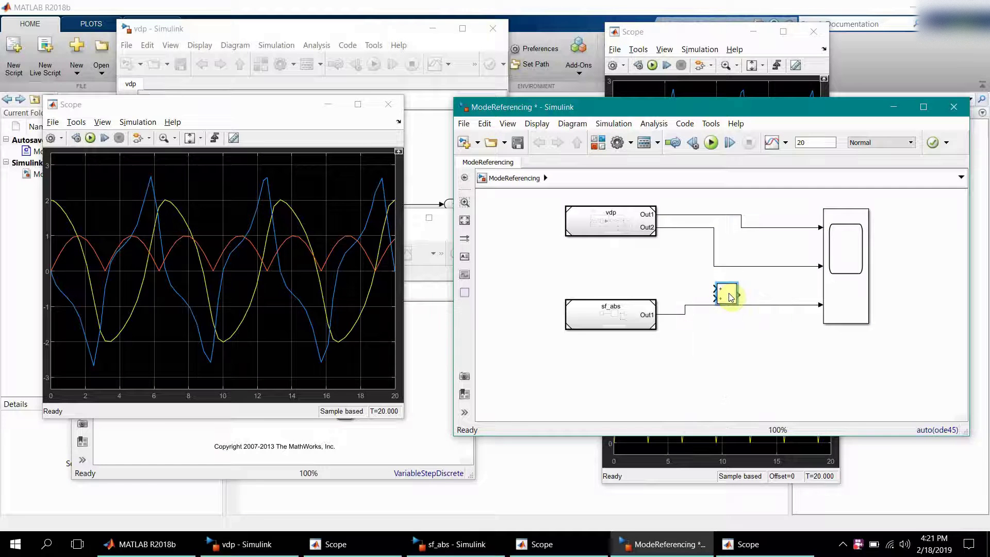
drag(729, 289, 768, 289)
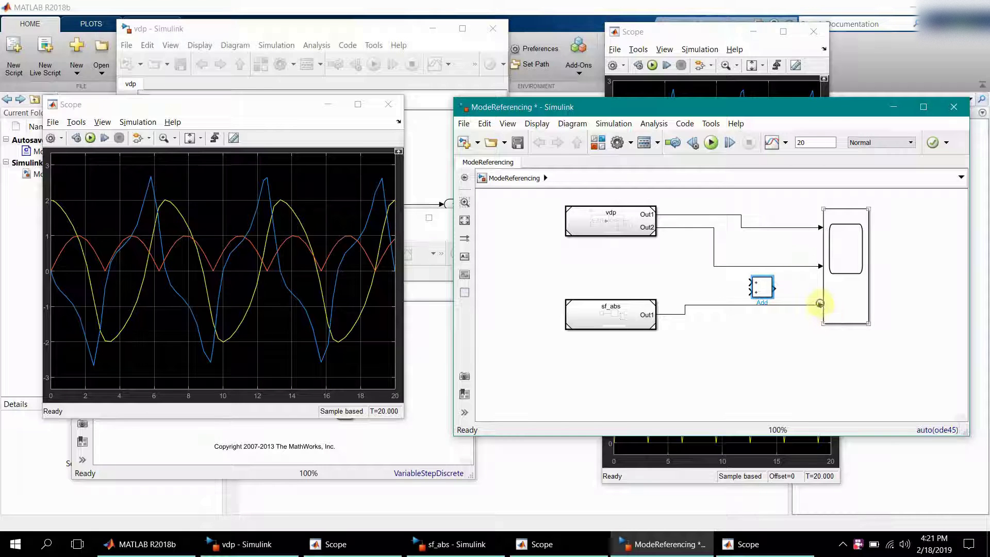
- Wire vdp Out2 and an sf_abs Out1 branch through Add into the Scope's middle input, then save
drag(821, 268, 748, 282)
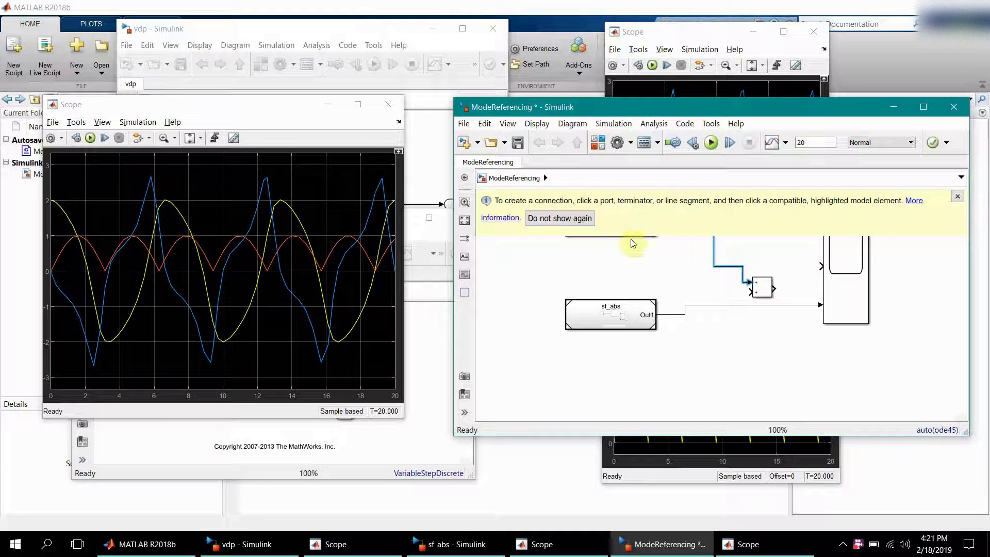
click(578, 226)
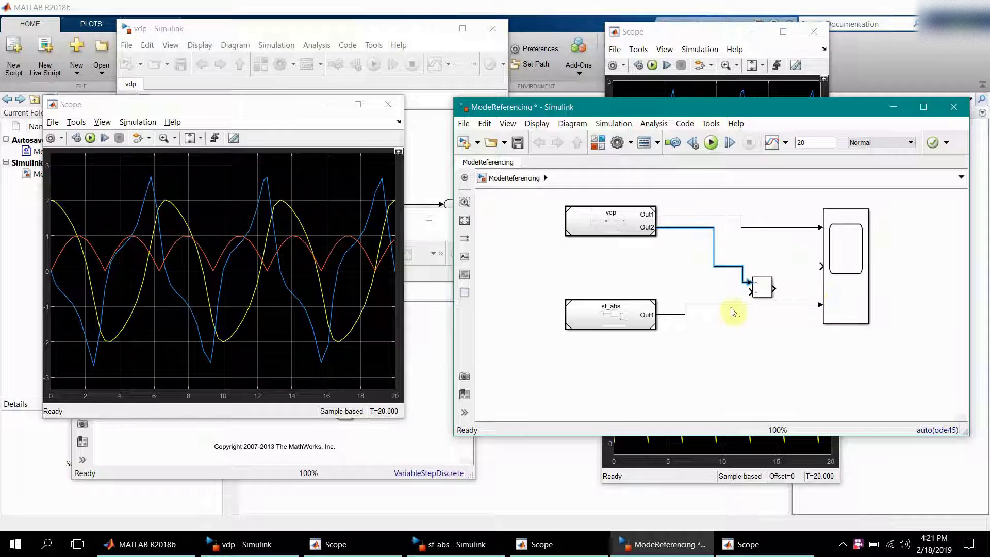
drag(749, 290, 766, 266)
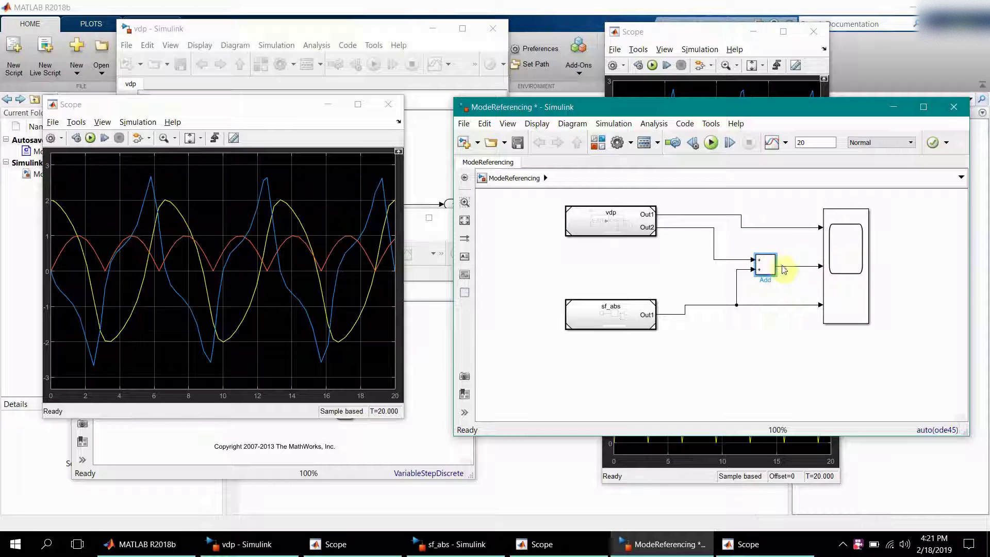
drag(775, 265, 838, 265)
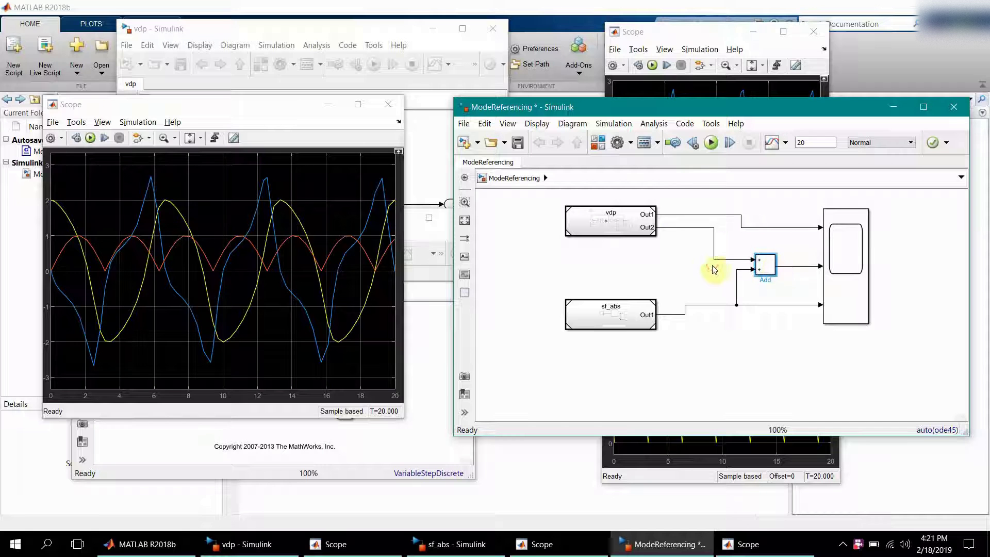
click(685, 271)
key(ctrl+s)
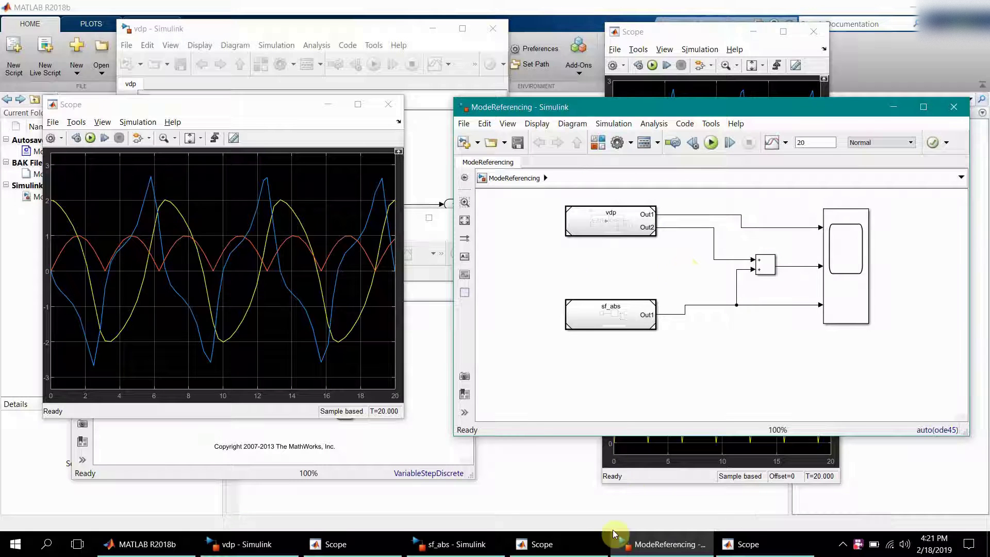
- Rerun ModeReferencing to T=20 and check the Scope now plotting the summed vdp and rectified signal
click(566, 550)
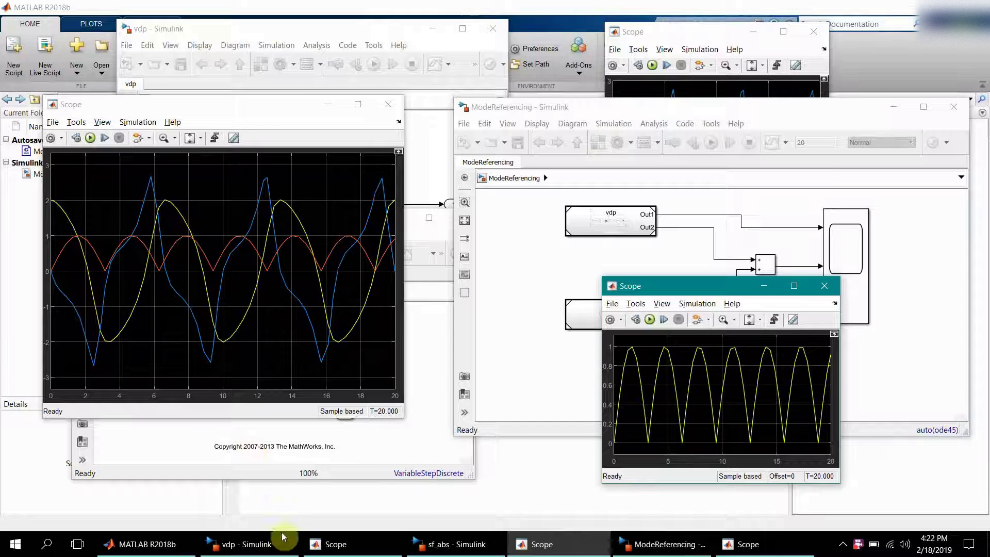
click(330, 552)
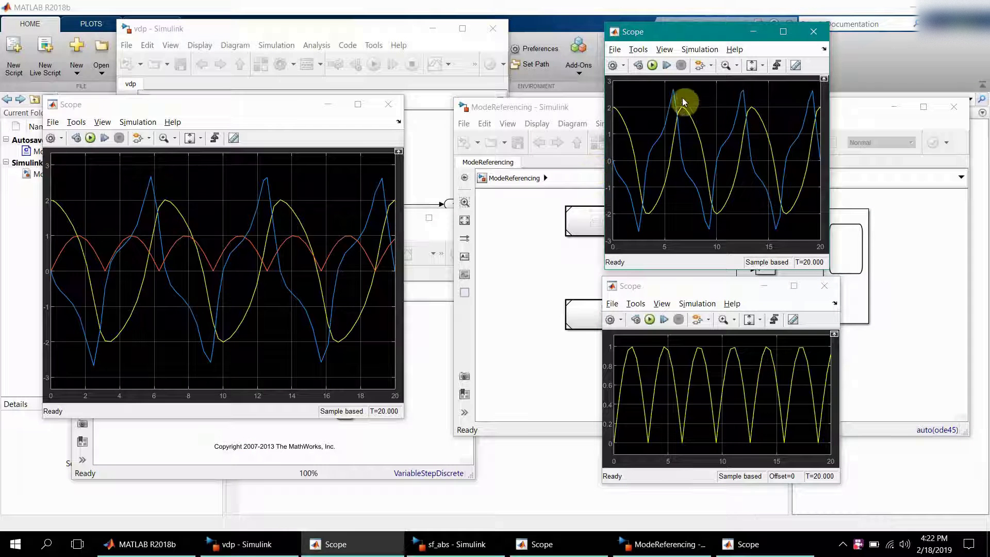
drag(539, 233, 711, 142)
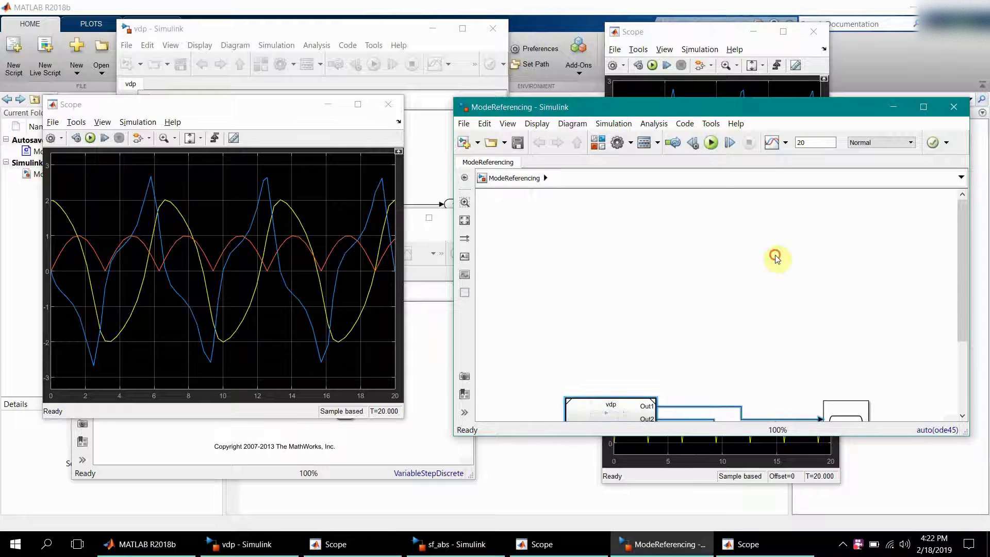
key(space)
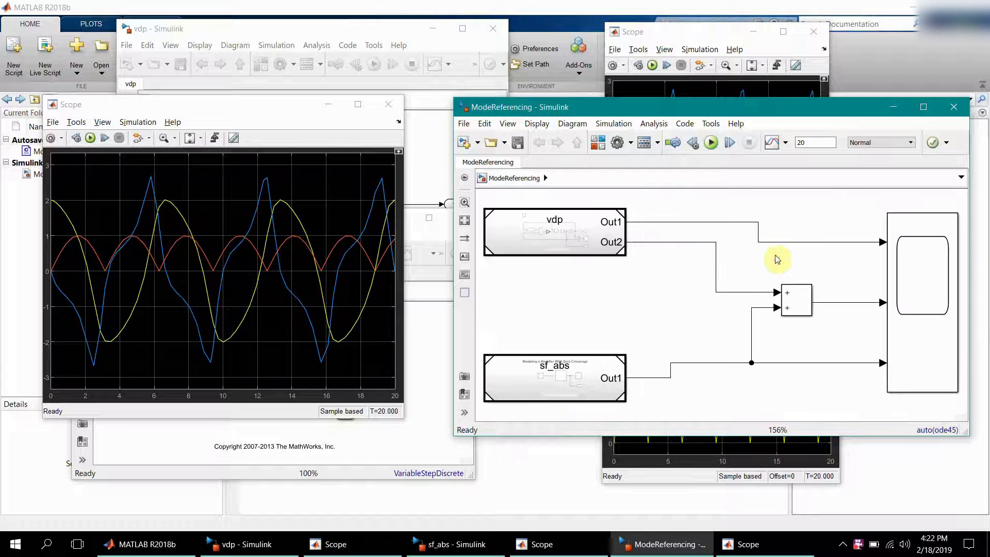
click(713, 147)
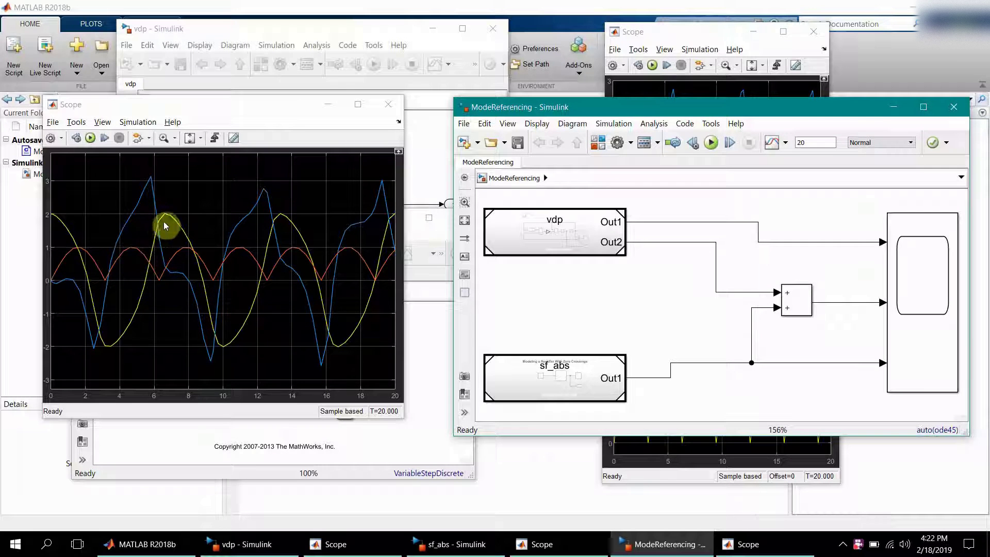
click(338, 550)
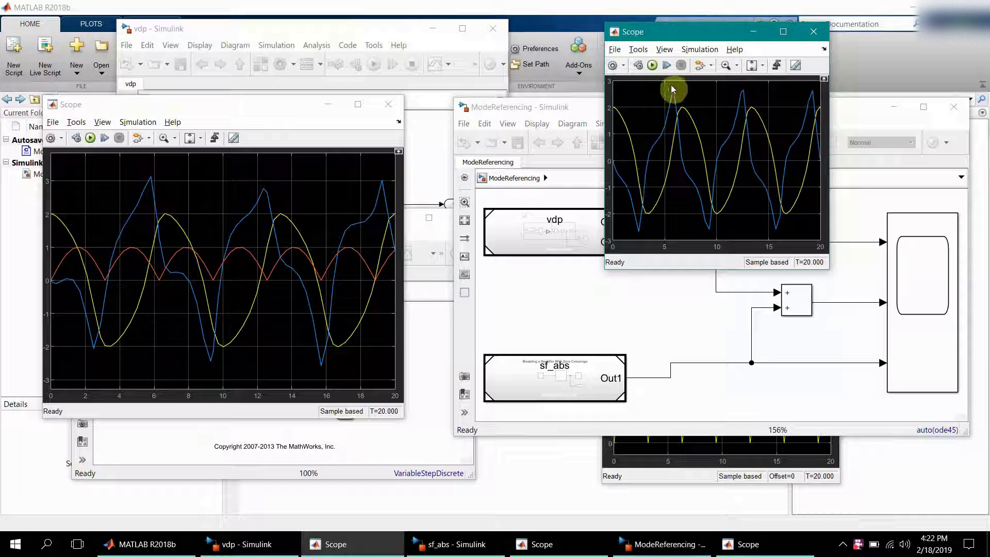
click(689, 312)
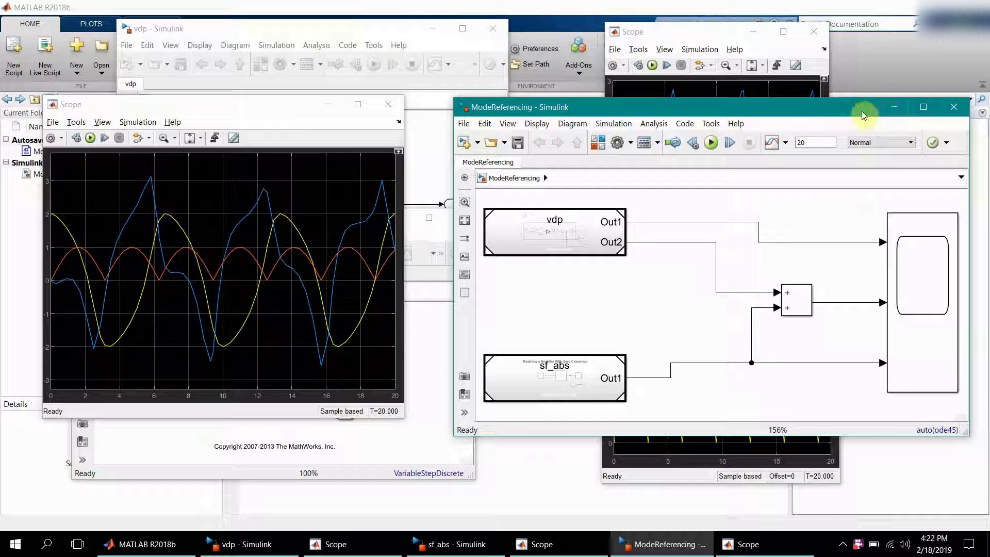
- Open the referenced vdp model and confirm its 20 s stop time and auto variable-step solver
click(574, 241)
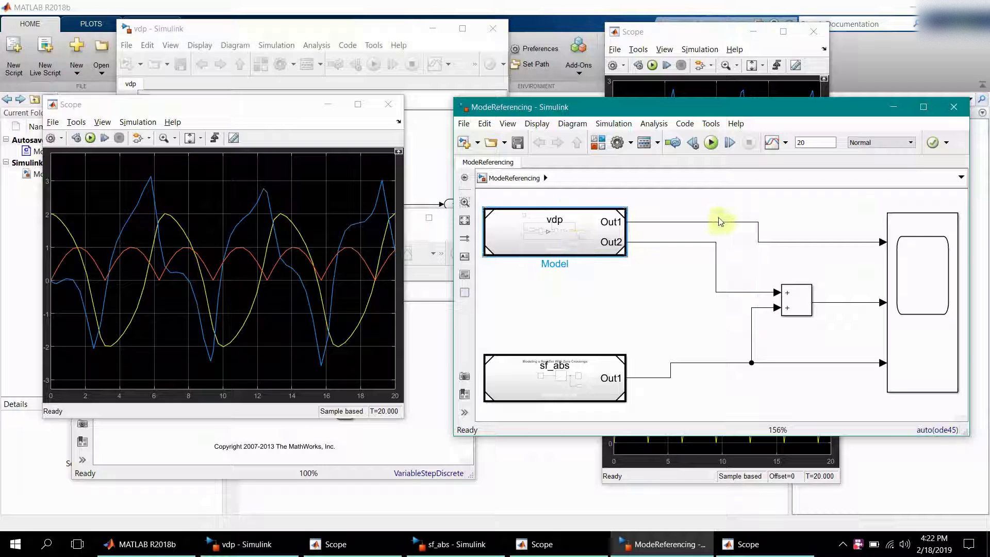
double_click(591, 230)
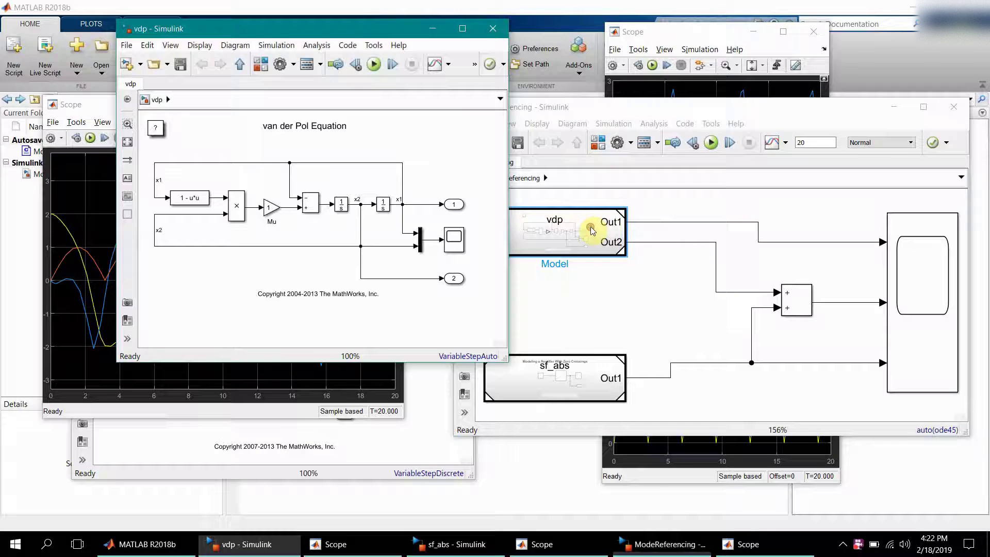
click(280, 64)
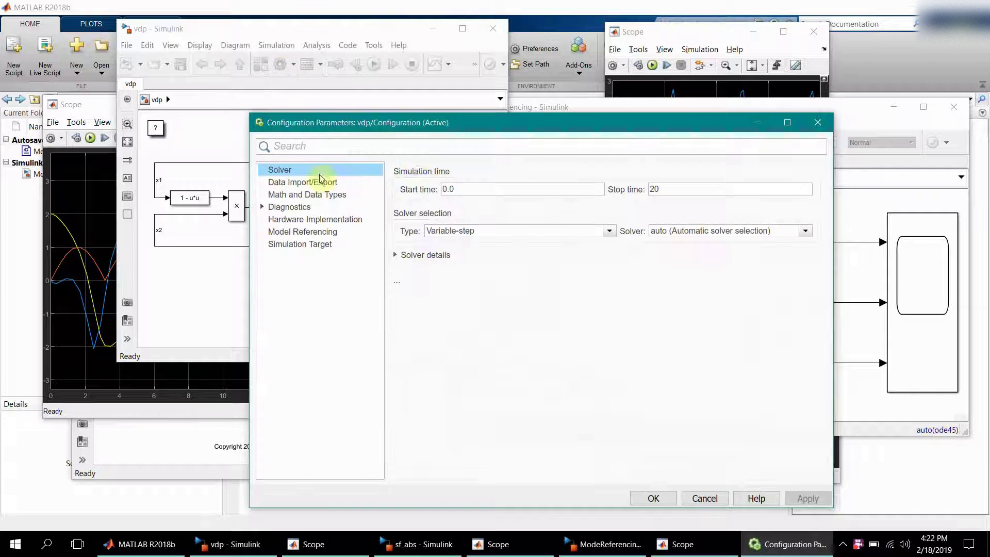
click(829, 122)
click(798, 220)
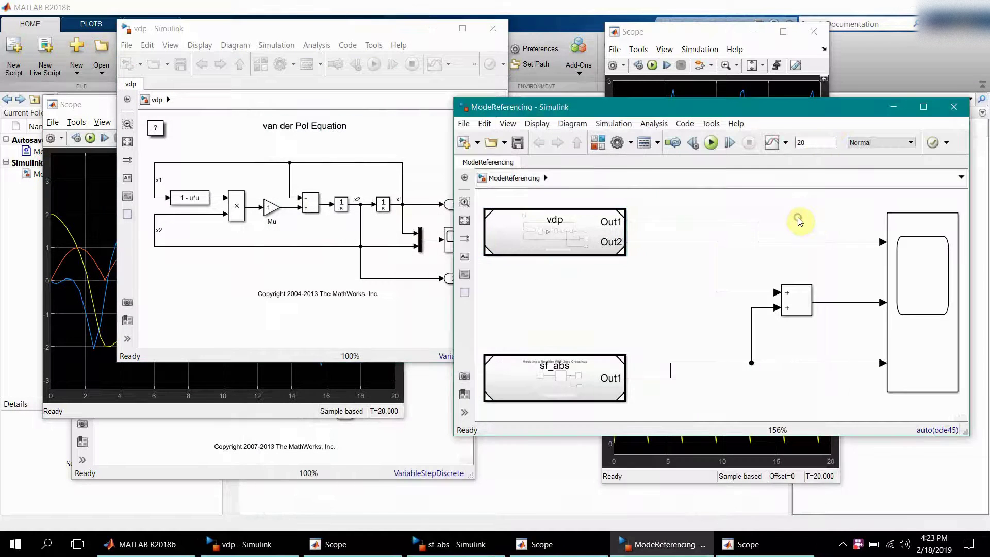